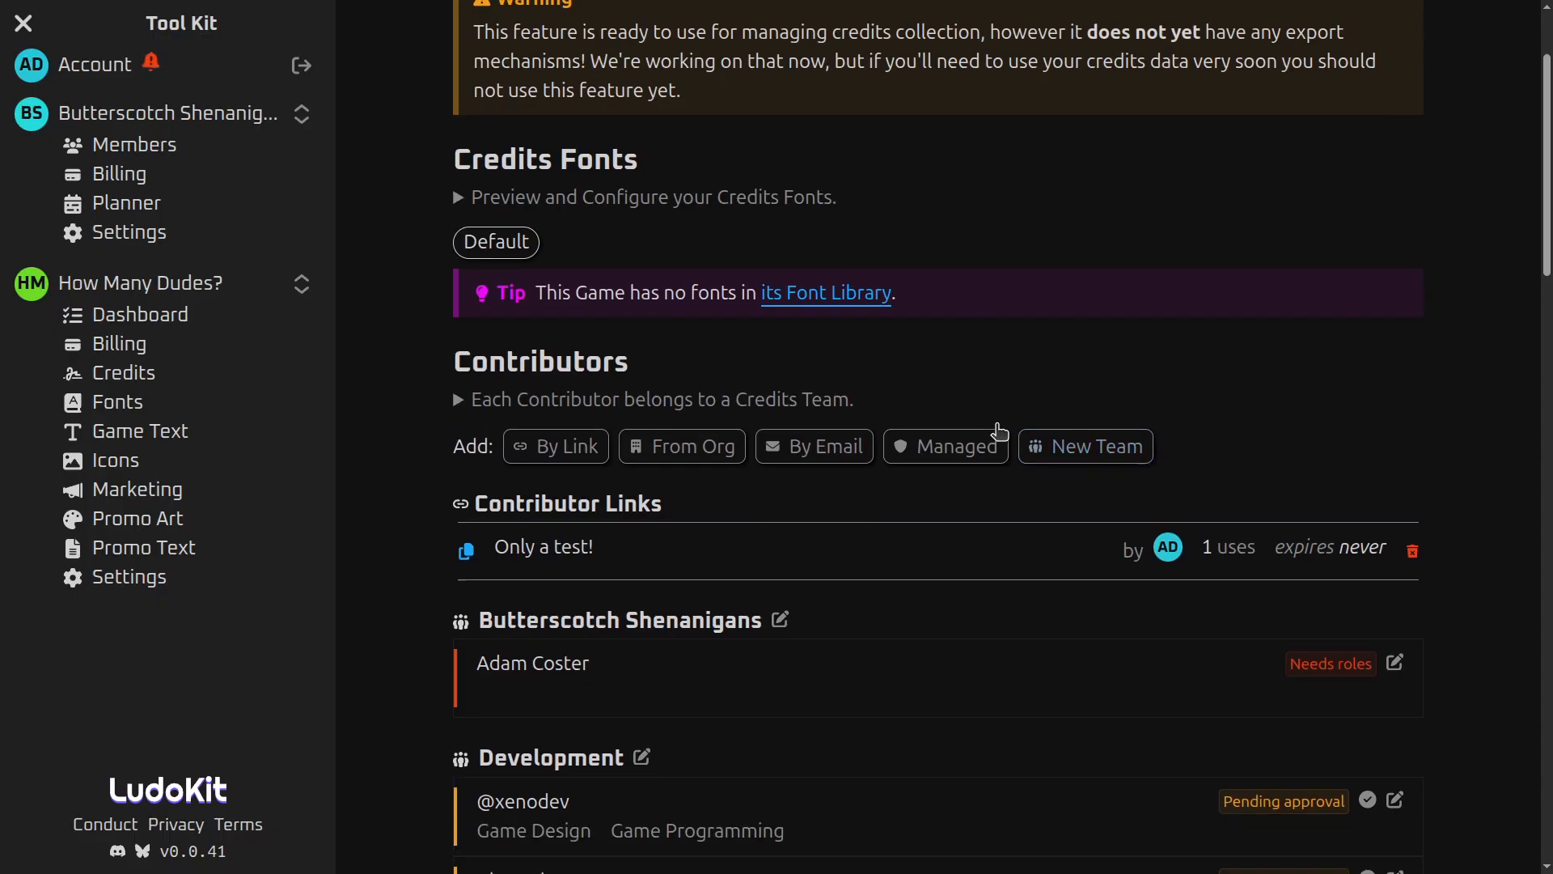
- Open the settings of the Development credits team for editing
scroll(936, 393, "up", 7)
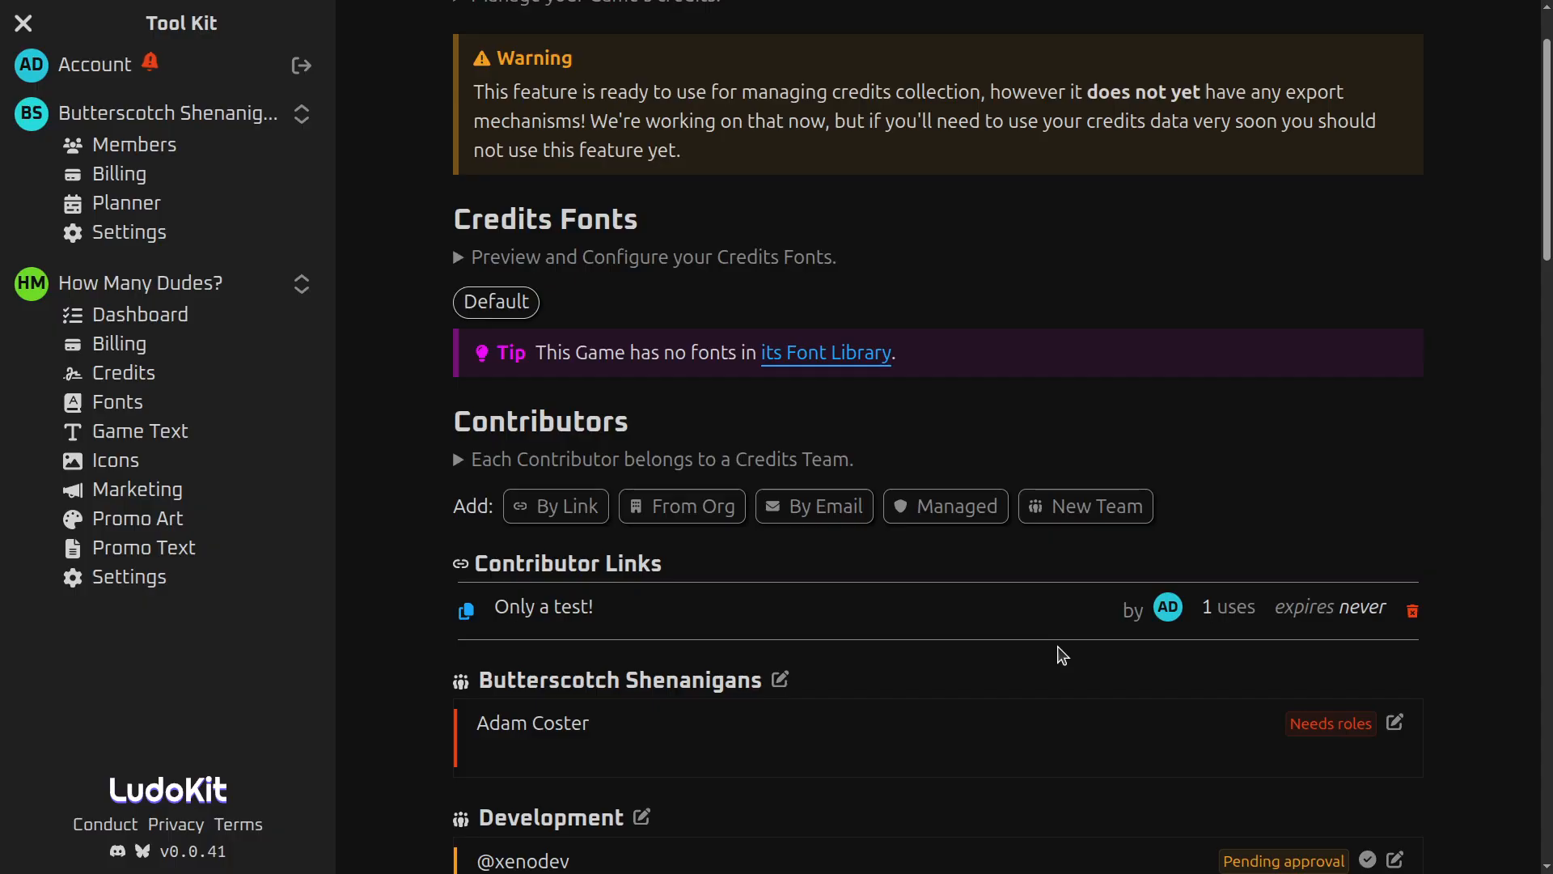
scroll(1057, 648, "down", 2)
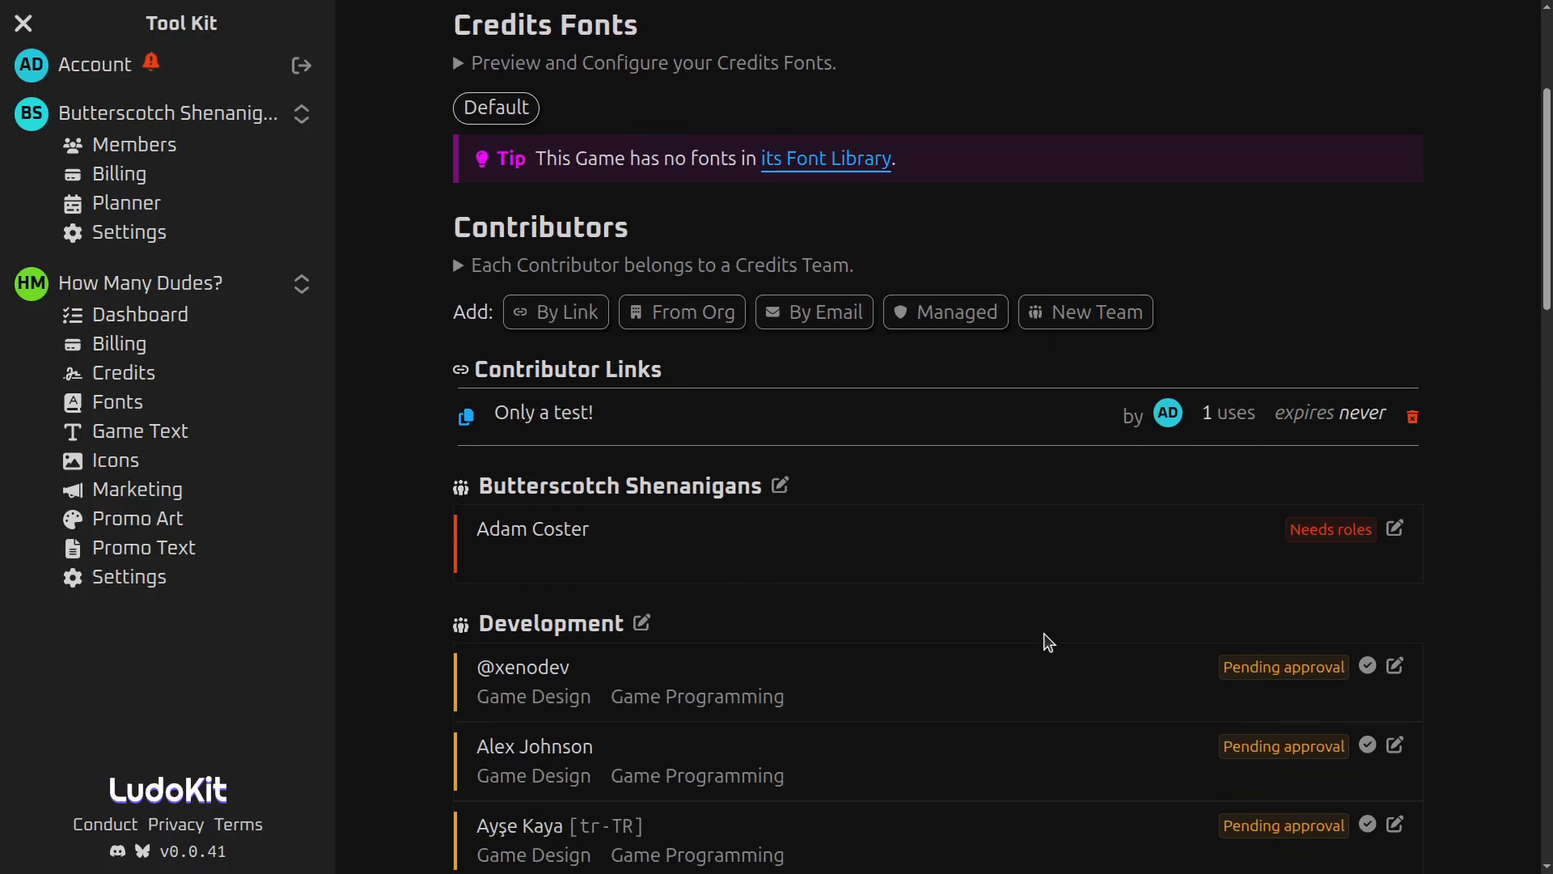
scroll(1044, 631, "down", 1)
scroll(1040, 620, "down", 2)
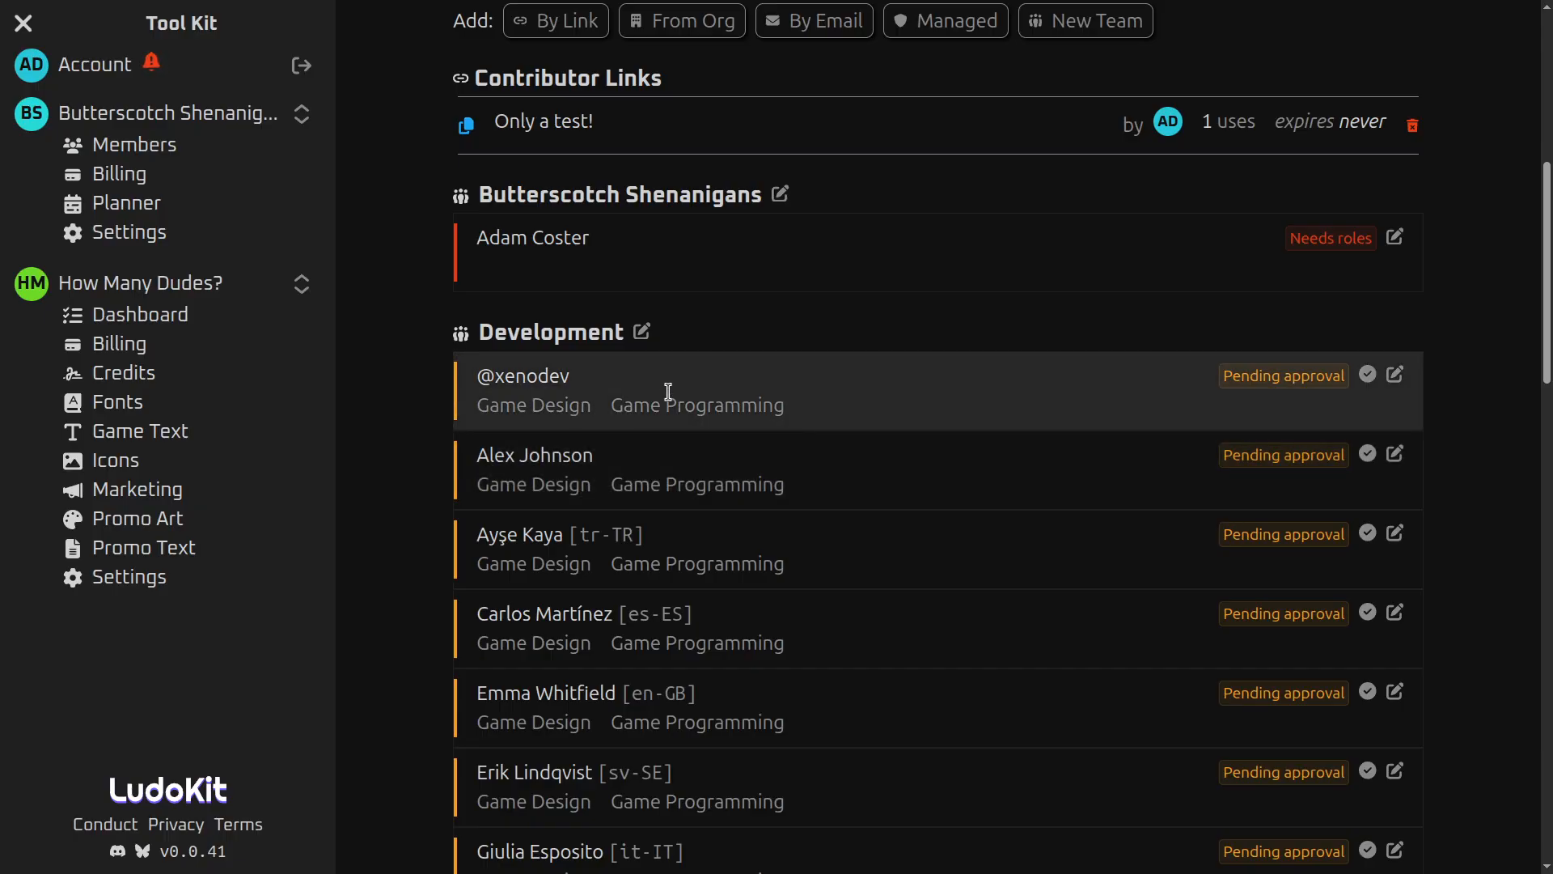
scroll(743, 381, "up", 1)
scroll(809, 502, "down", 2)
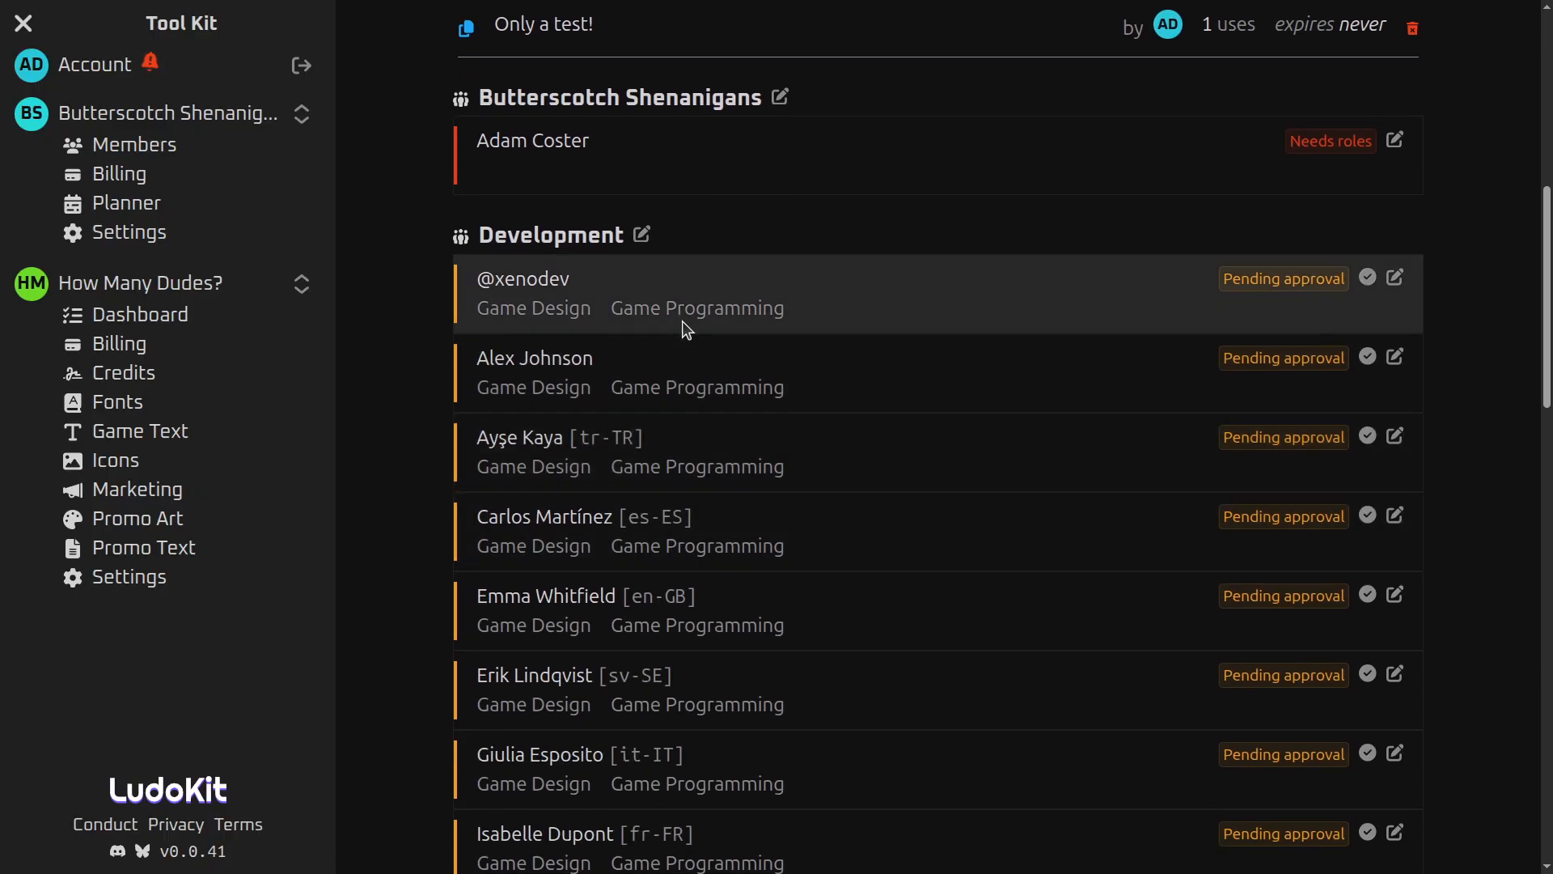
left_click(643, 236)
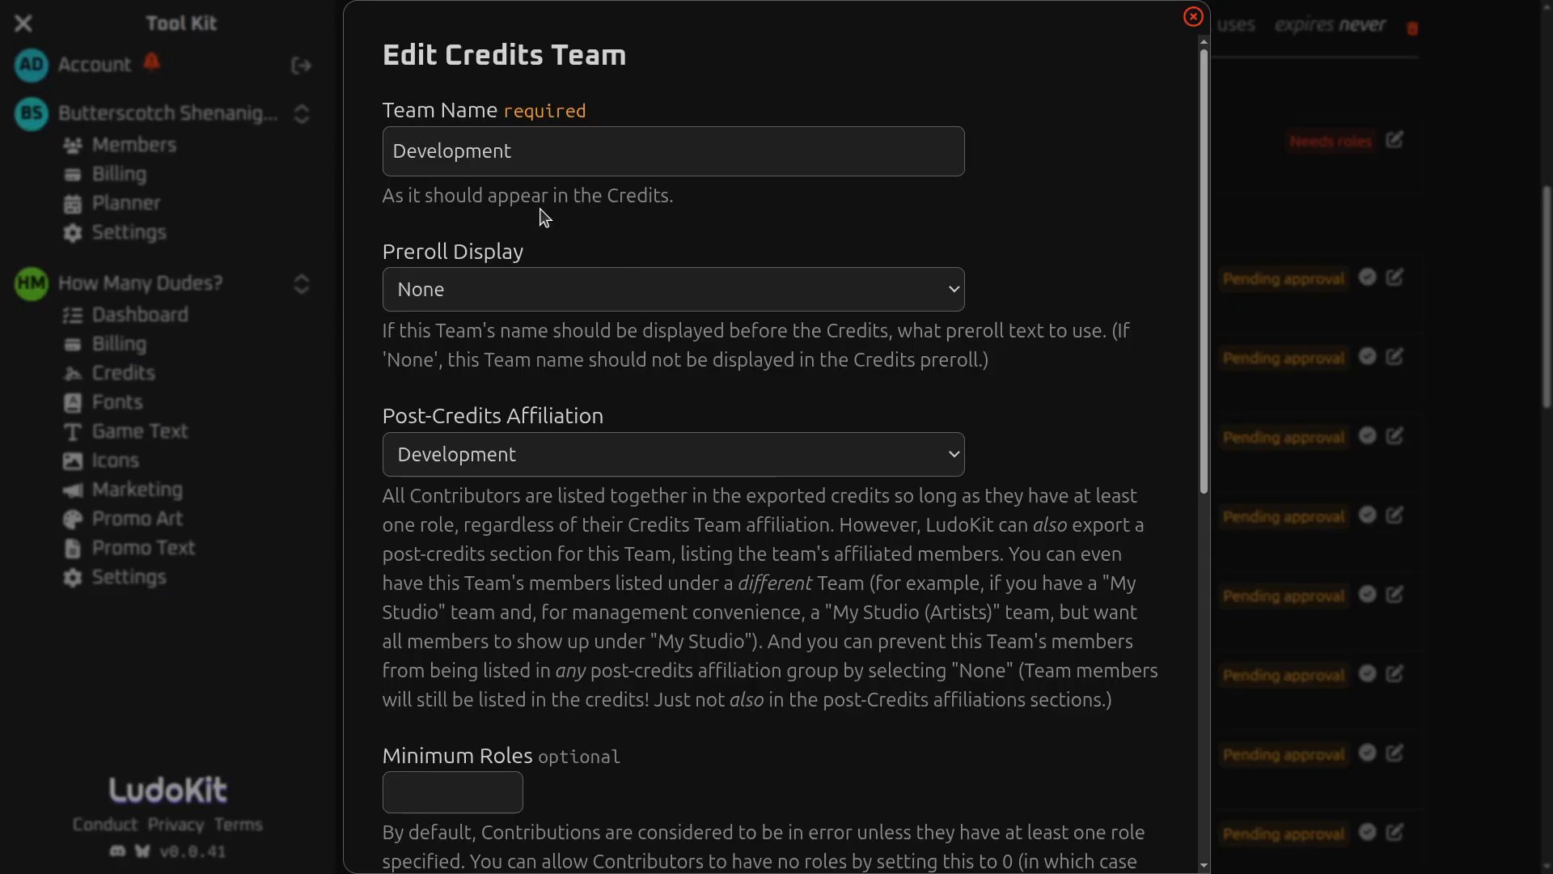
- Examine the Preroll Display setting of the Development team and its available text options
left_click_drag(385, 252, 538, 256)
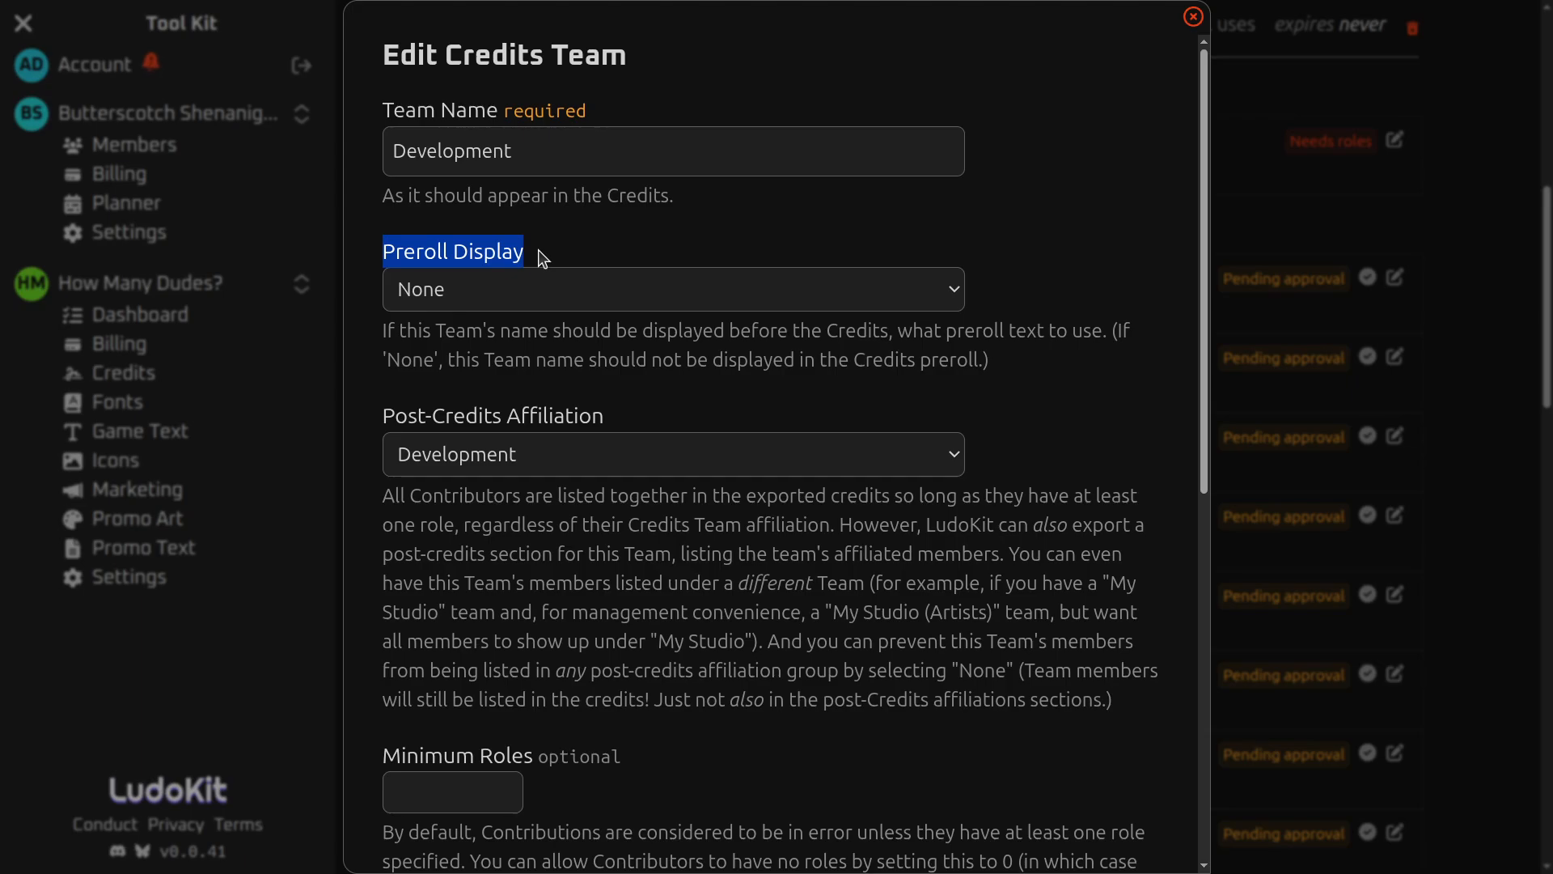
left_click(550, 352)
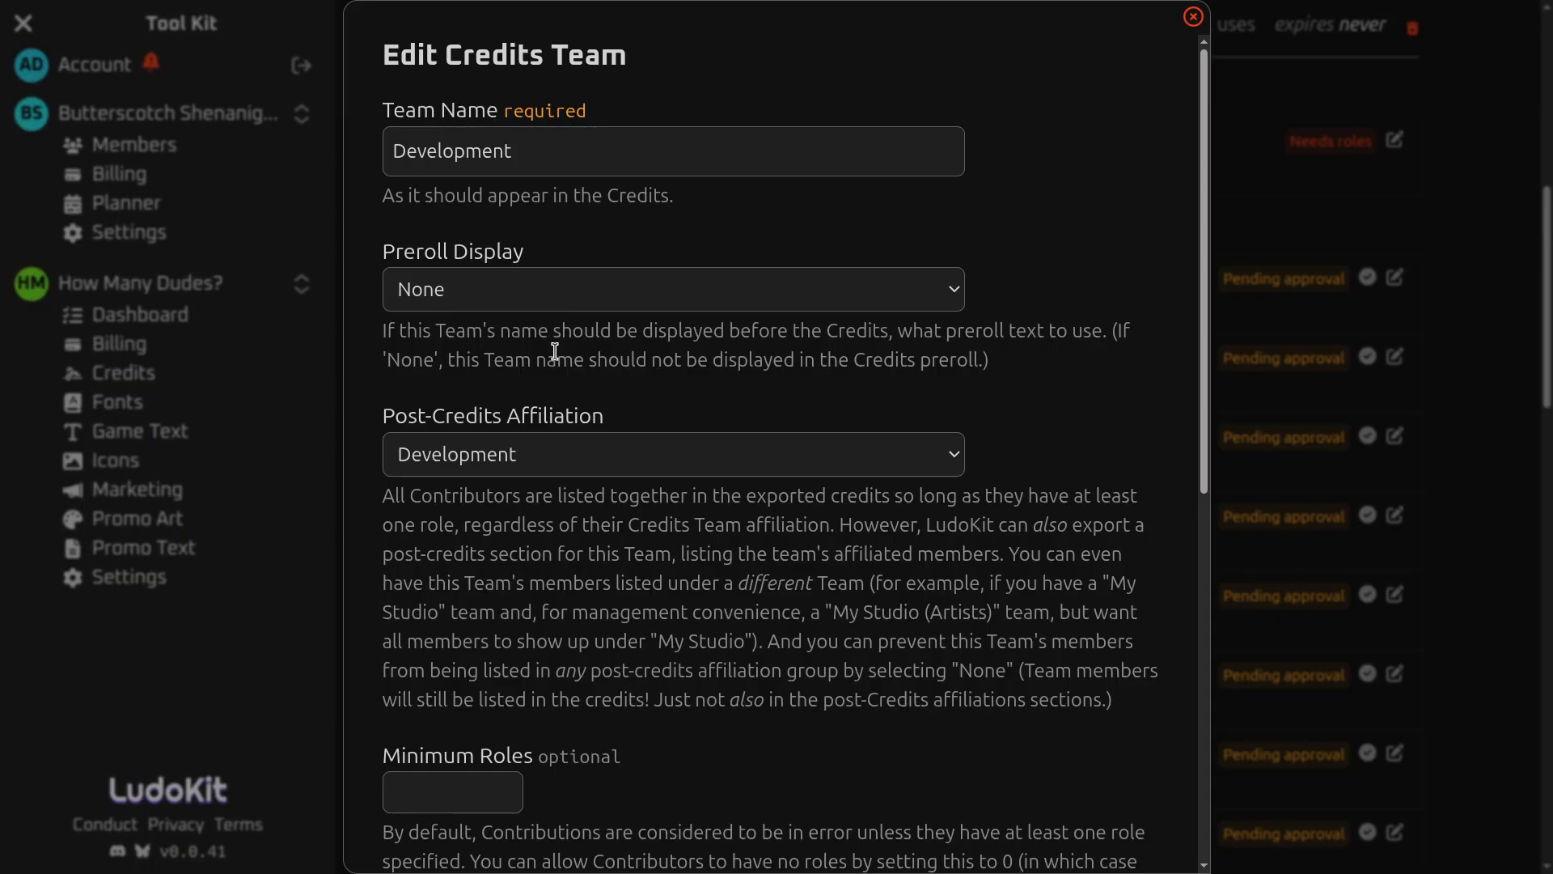
left_click(560, 303)
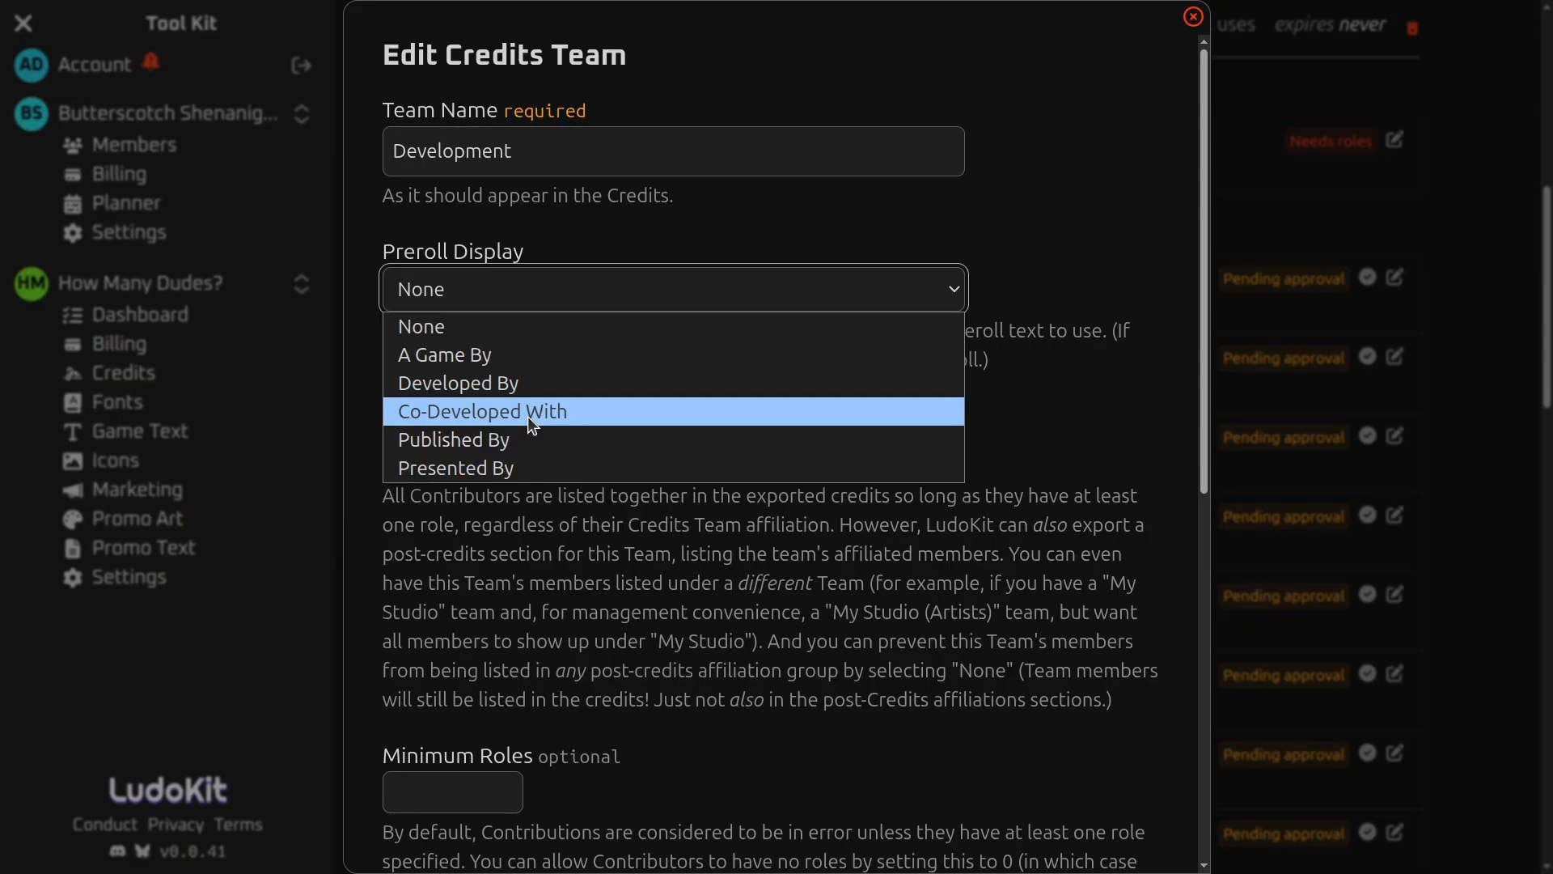
left_click(495, 260)
left_click(492, 290)
left_click(523, 257)
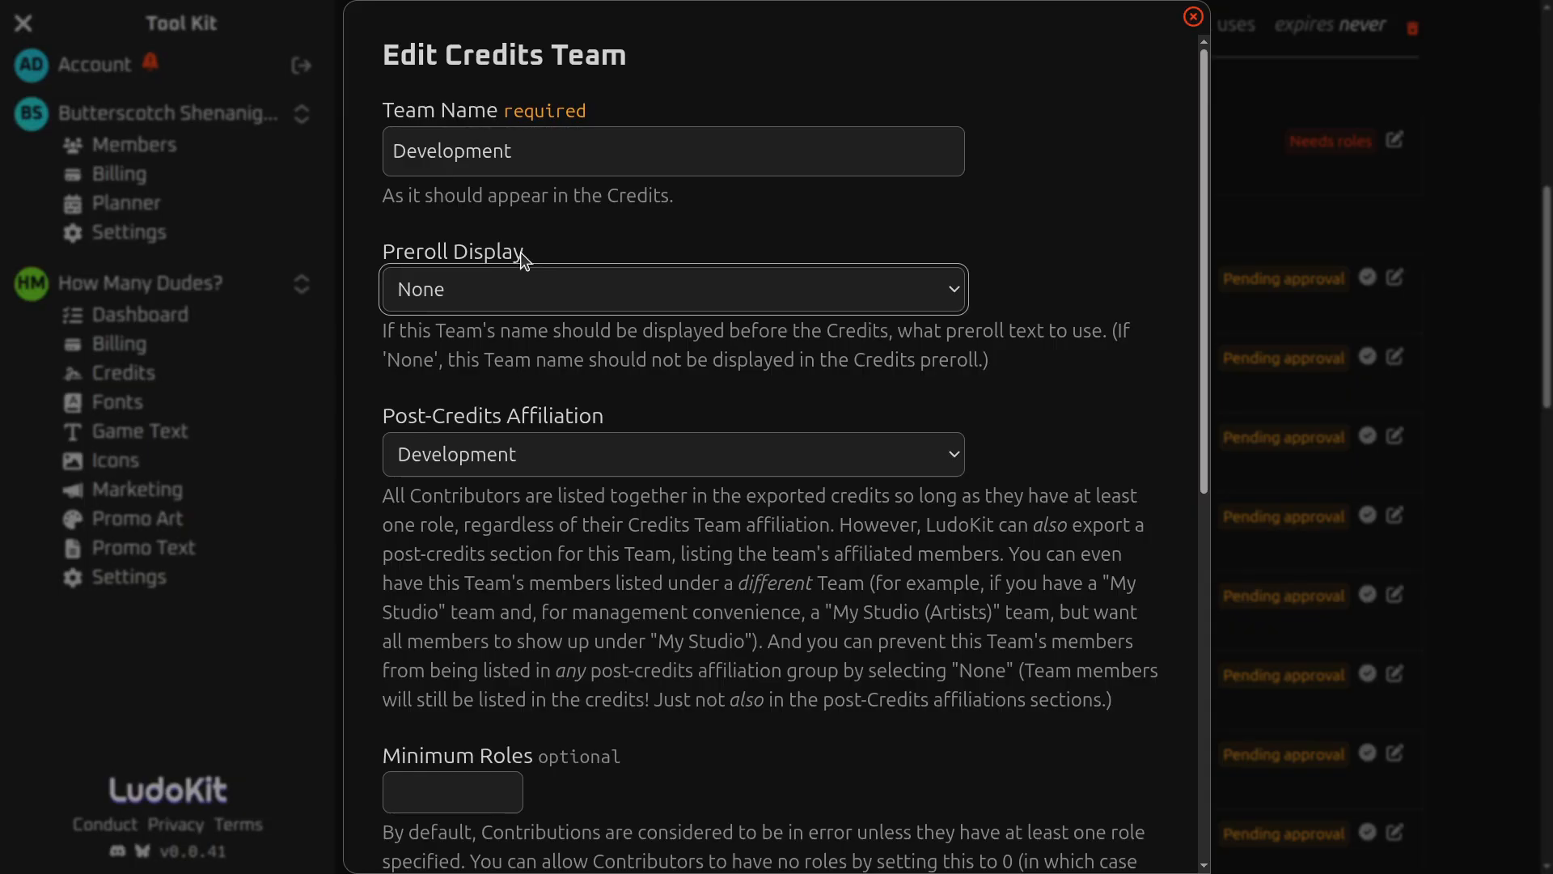
left_click(535, 297)
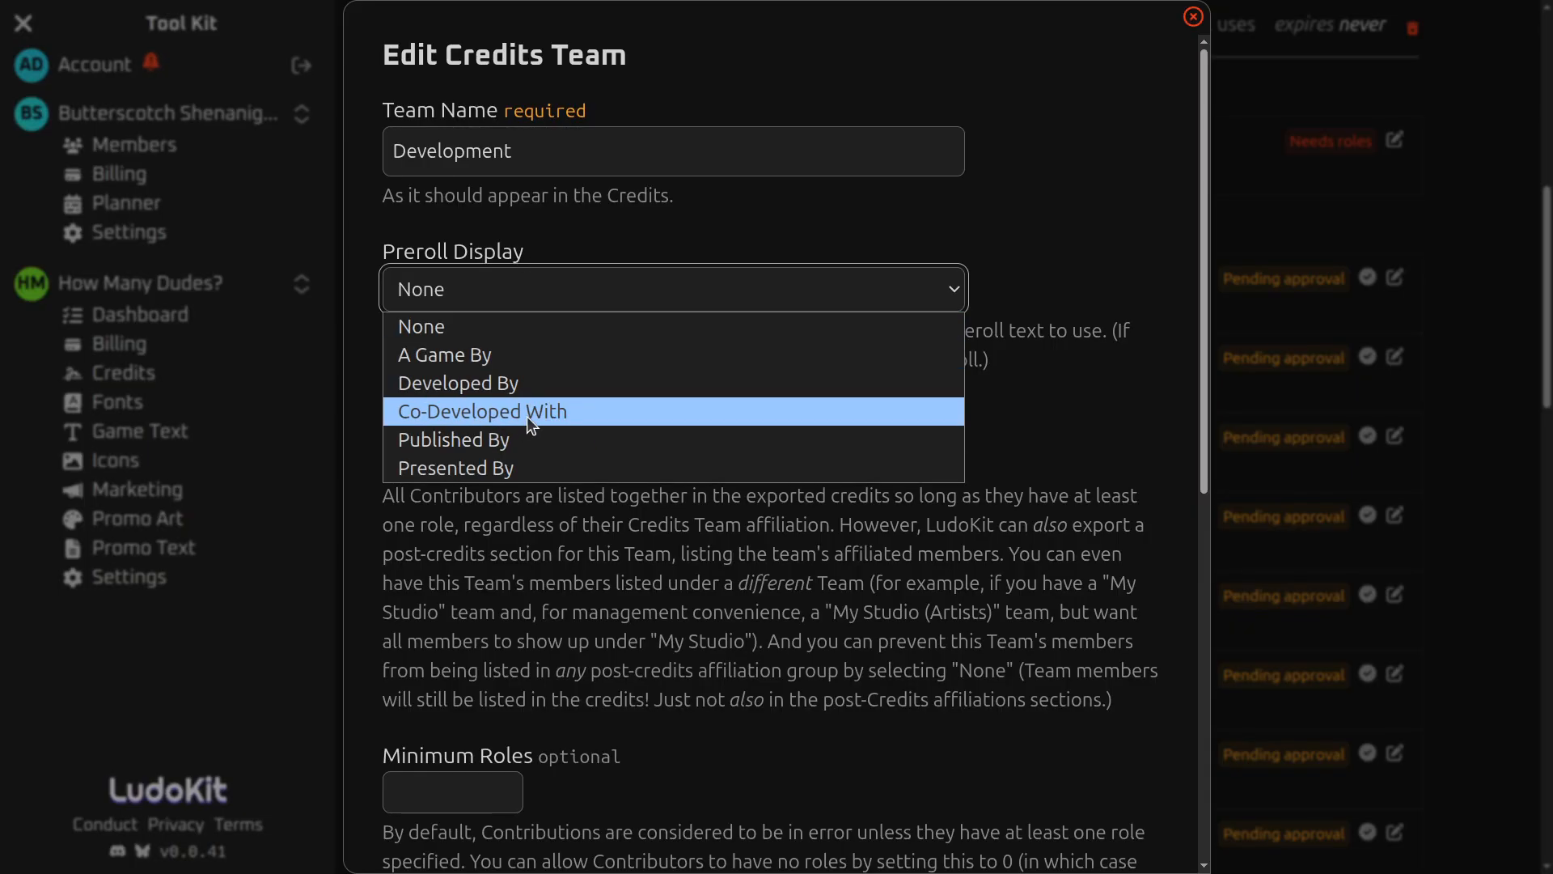
left_click(492, 252)
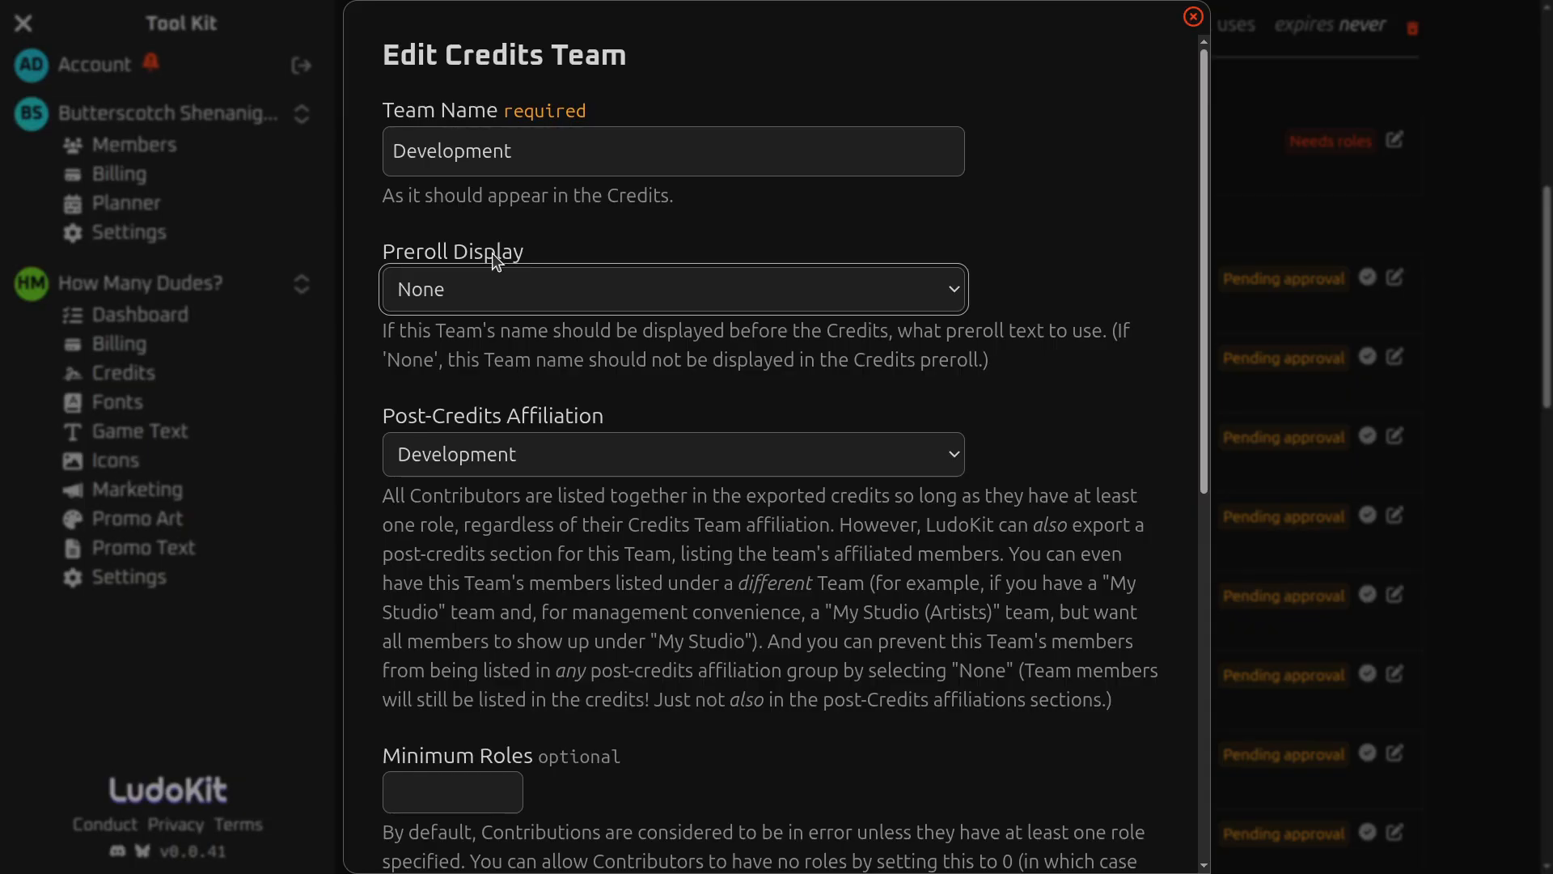
left_click(557, 293)
left_click(557, 293)
left_click(557, 293)
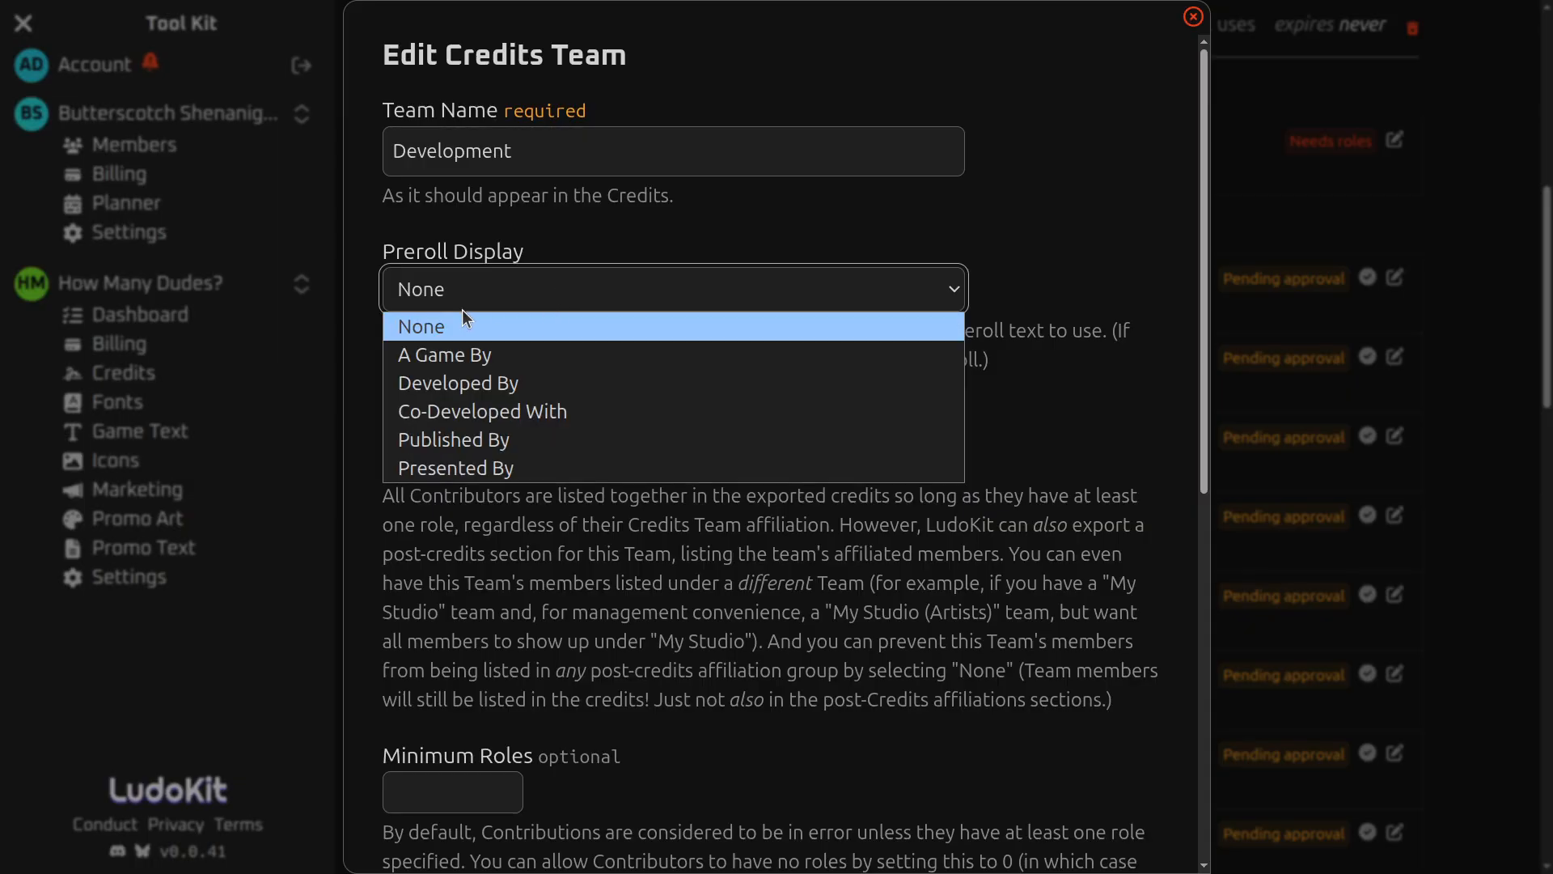
left_click(443, 296)
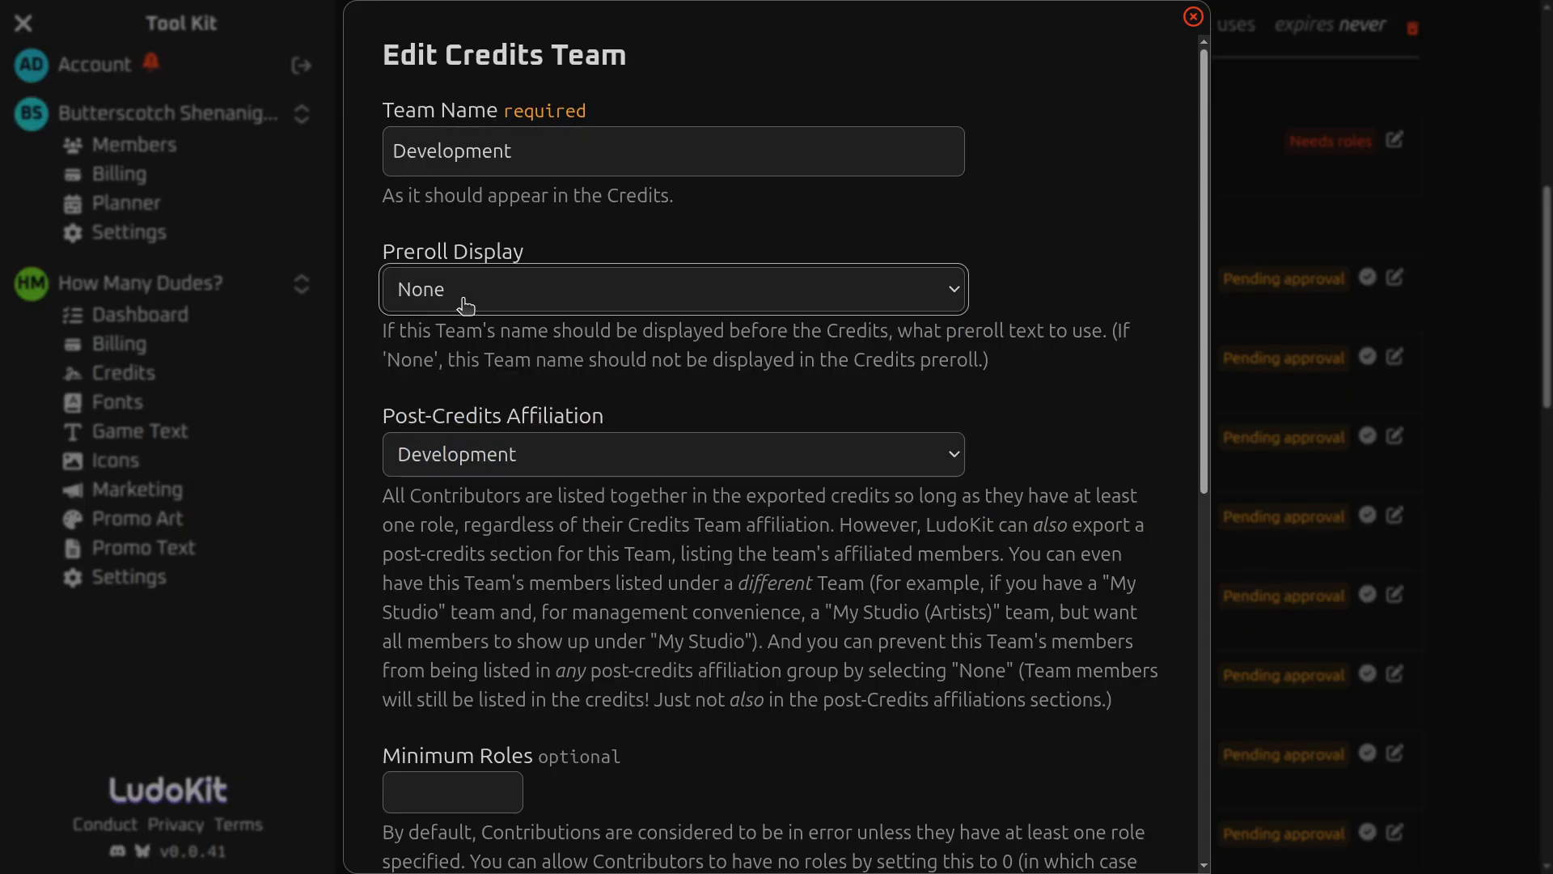
left_click(463, 301)
left_click(461, 300)
left_click(543, 304)
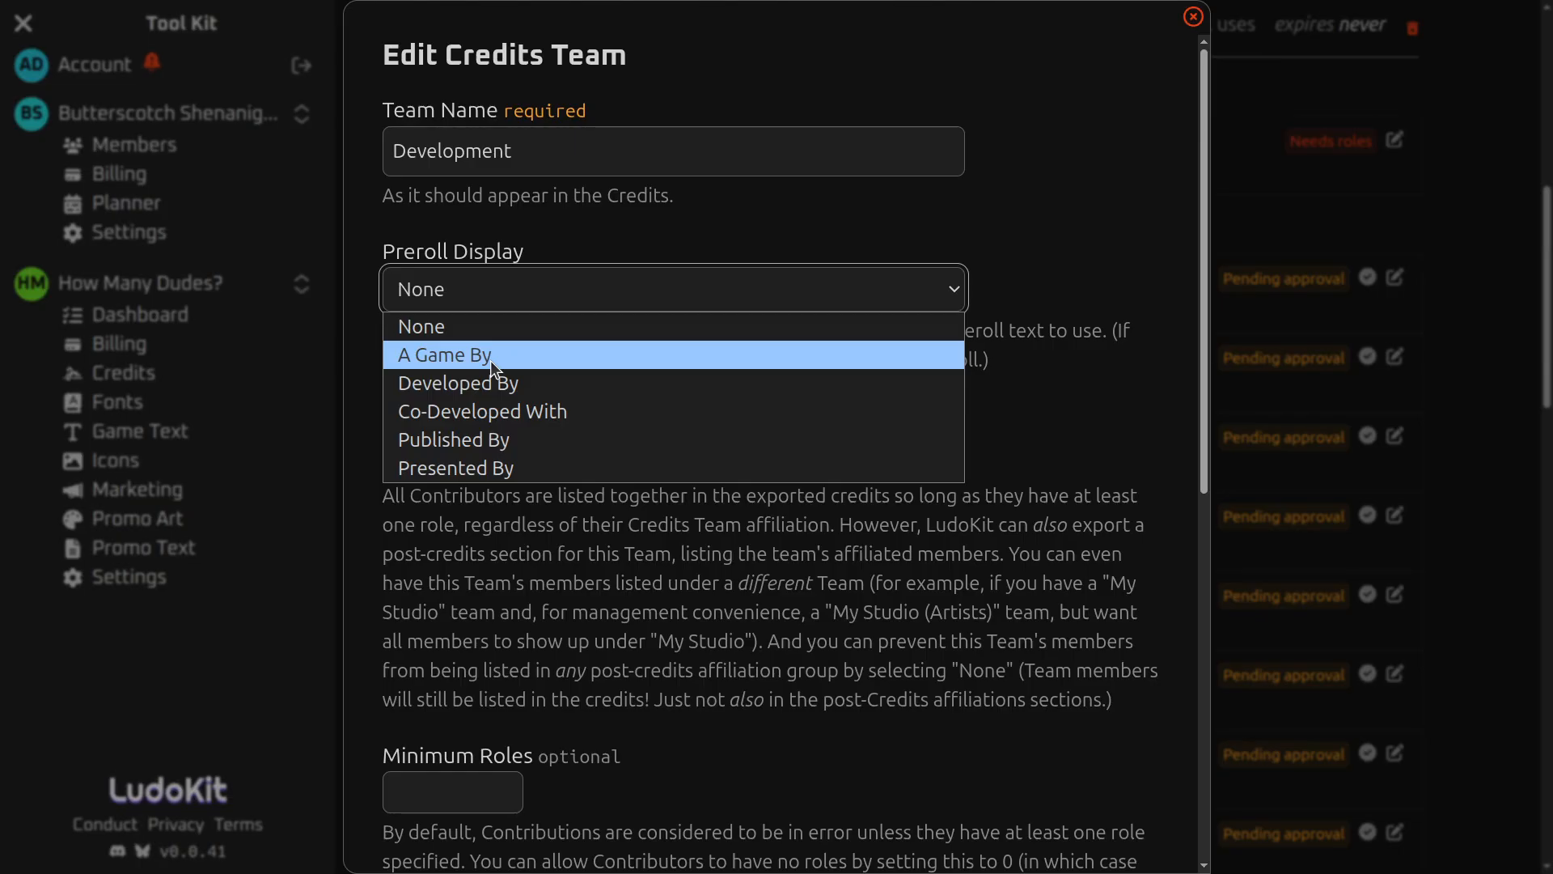
left_click(529, 323)
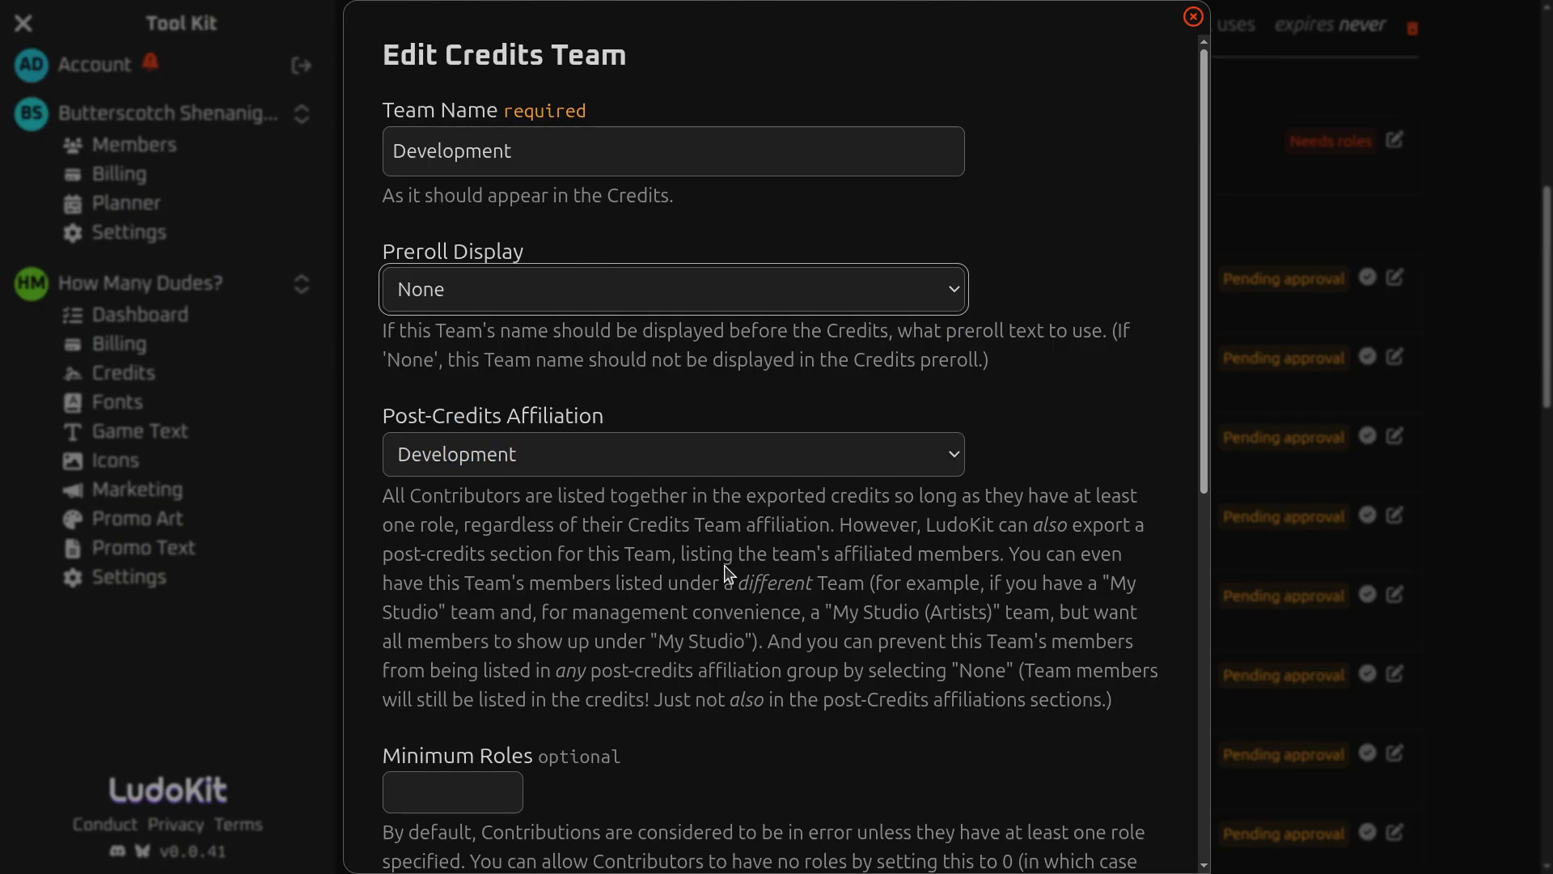
- Set the Development team's Post-Credits Affiliation to None
scroll(694, 520, "down", 2)
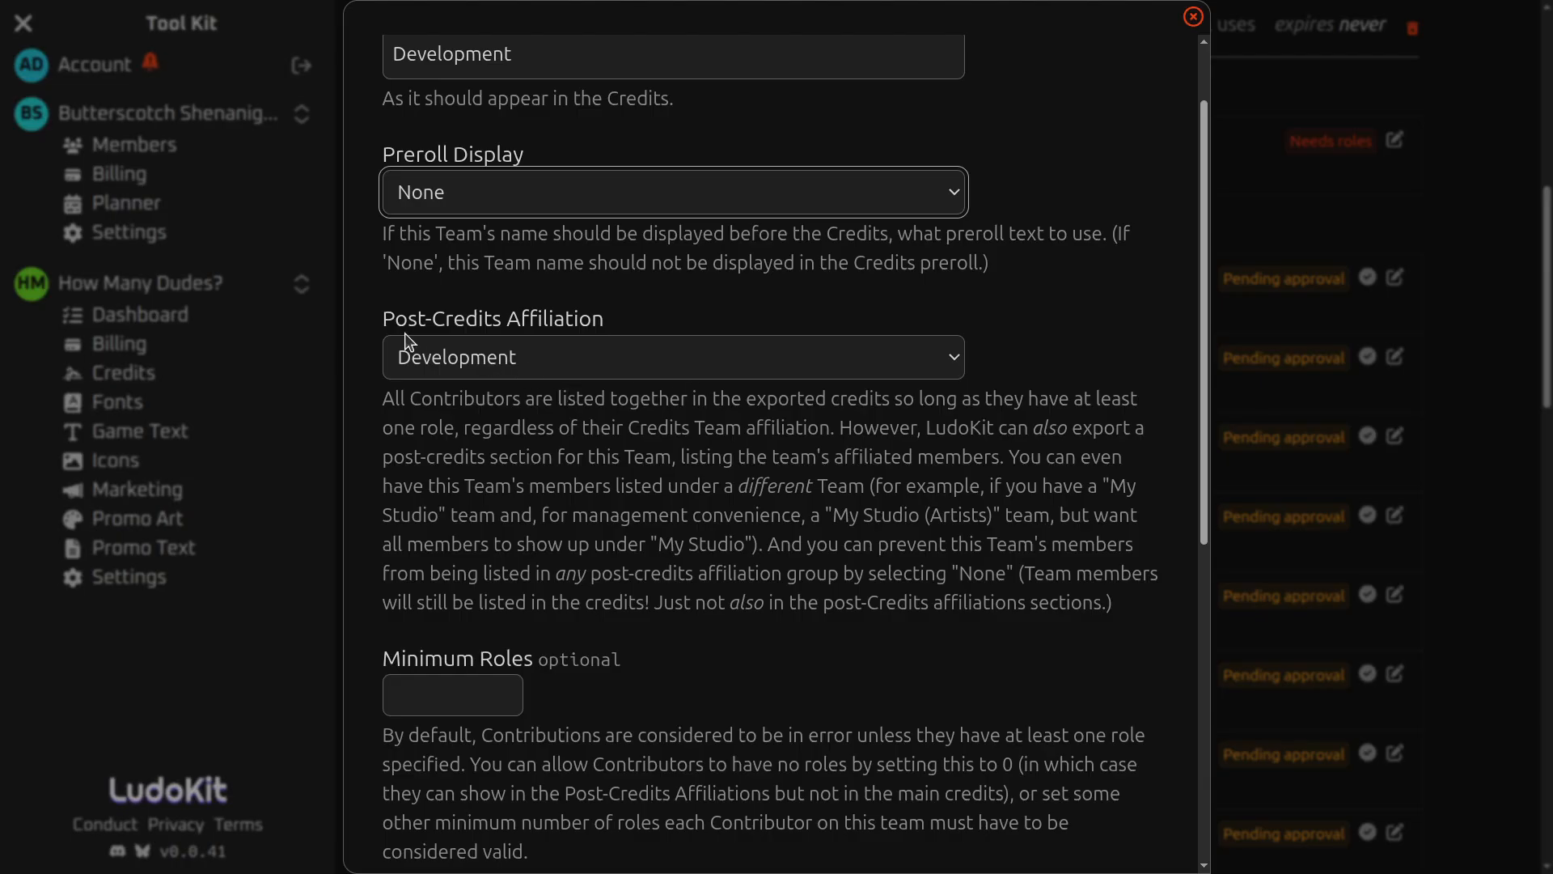
left_click_drag(396, 325, 630, 330)
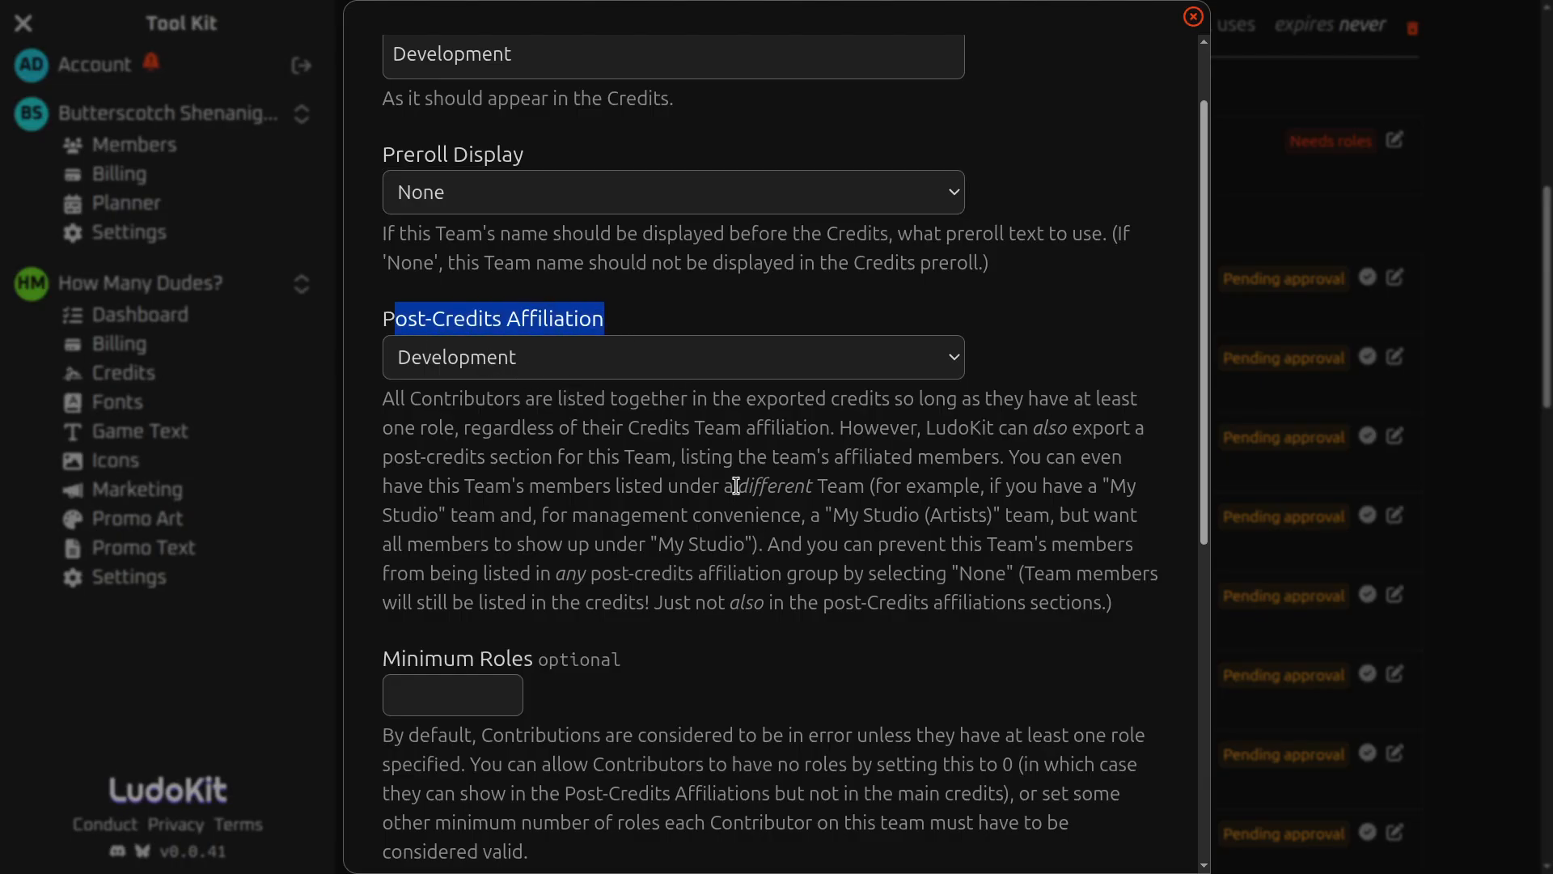
left_click(729, 449)
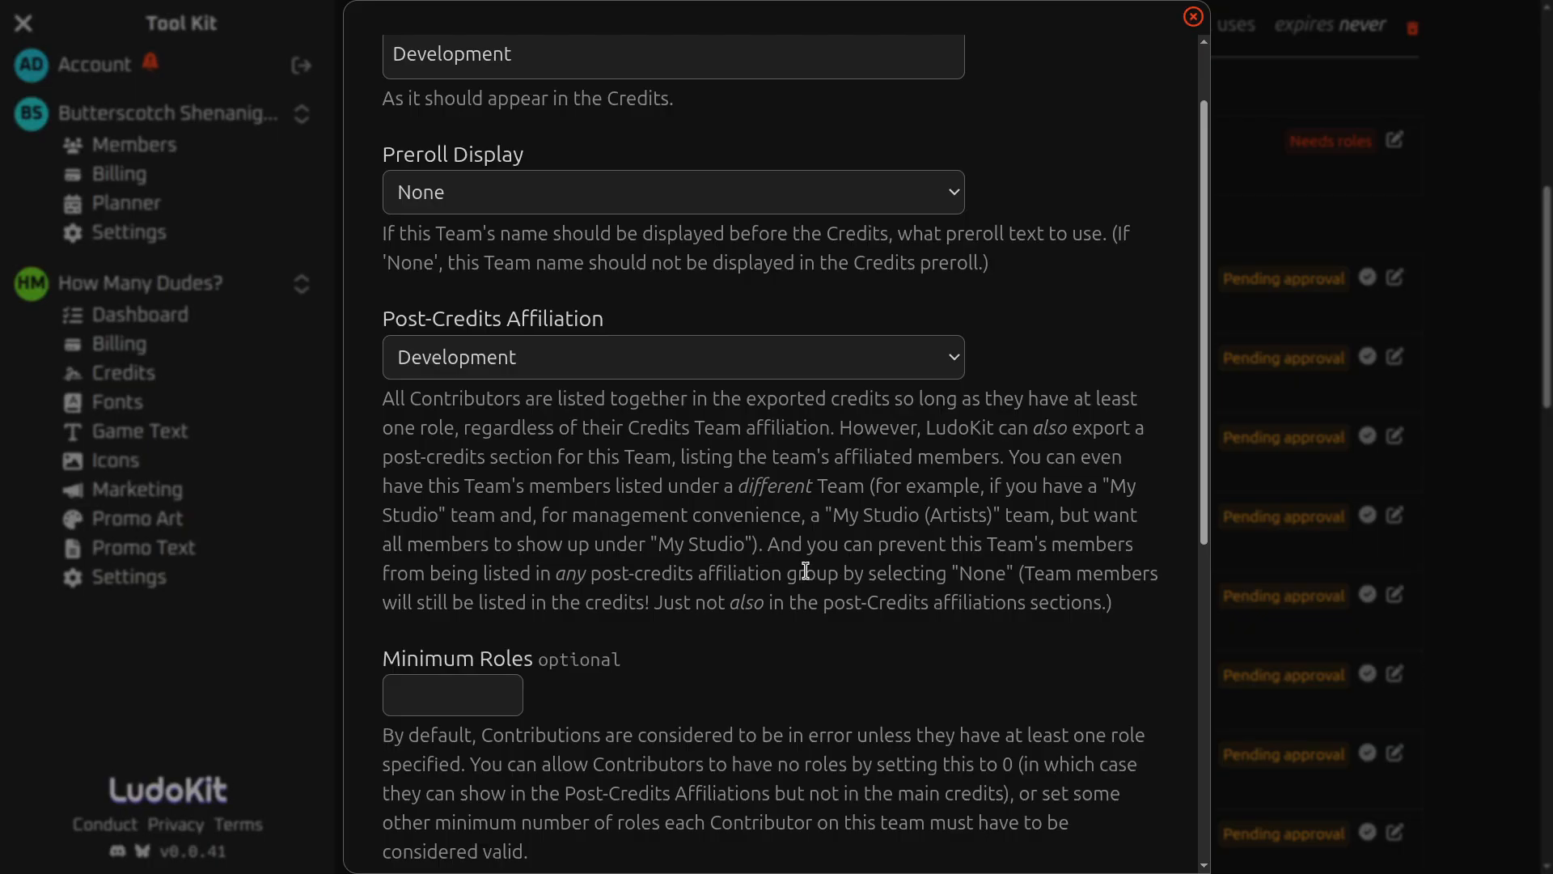
scroll(699, 534, "down", 2)
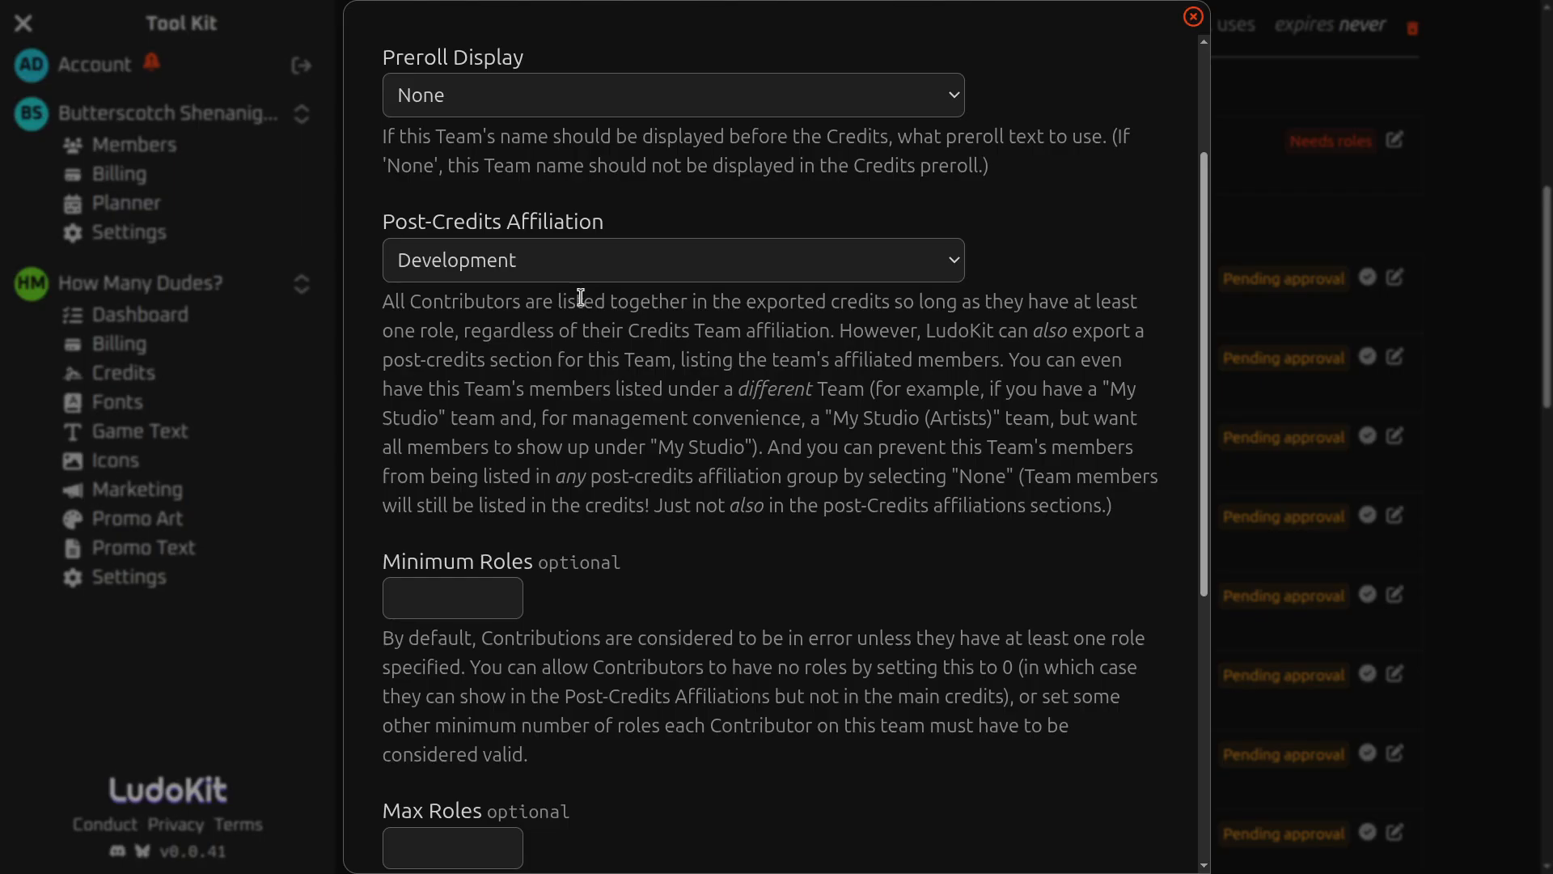
left_click(567, 256)
left_click(579, 325)
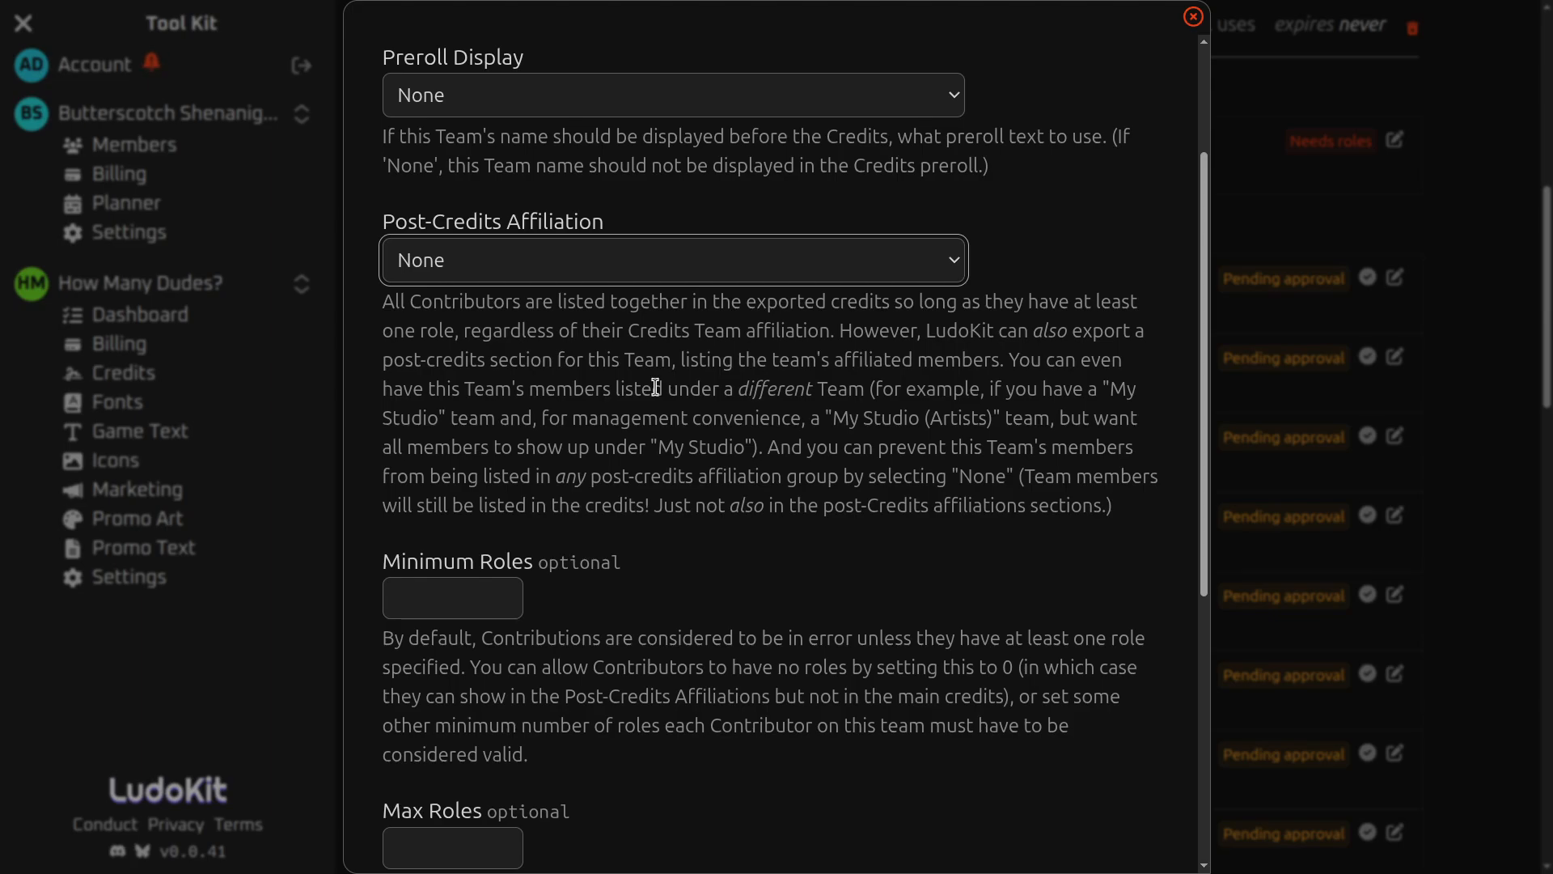
- Set the Development team's Post-Credits Affiliation to the other team, Butterscotch Shenanigans
scroll(657, 405, "up", 3)
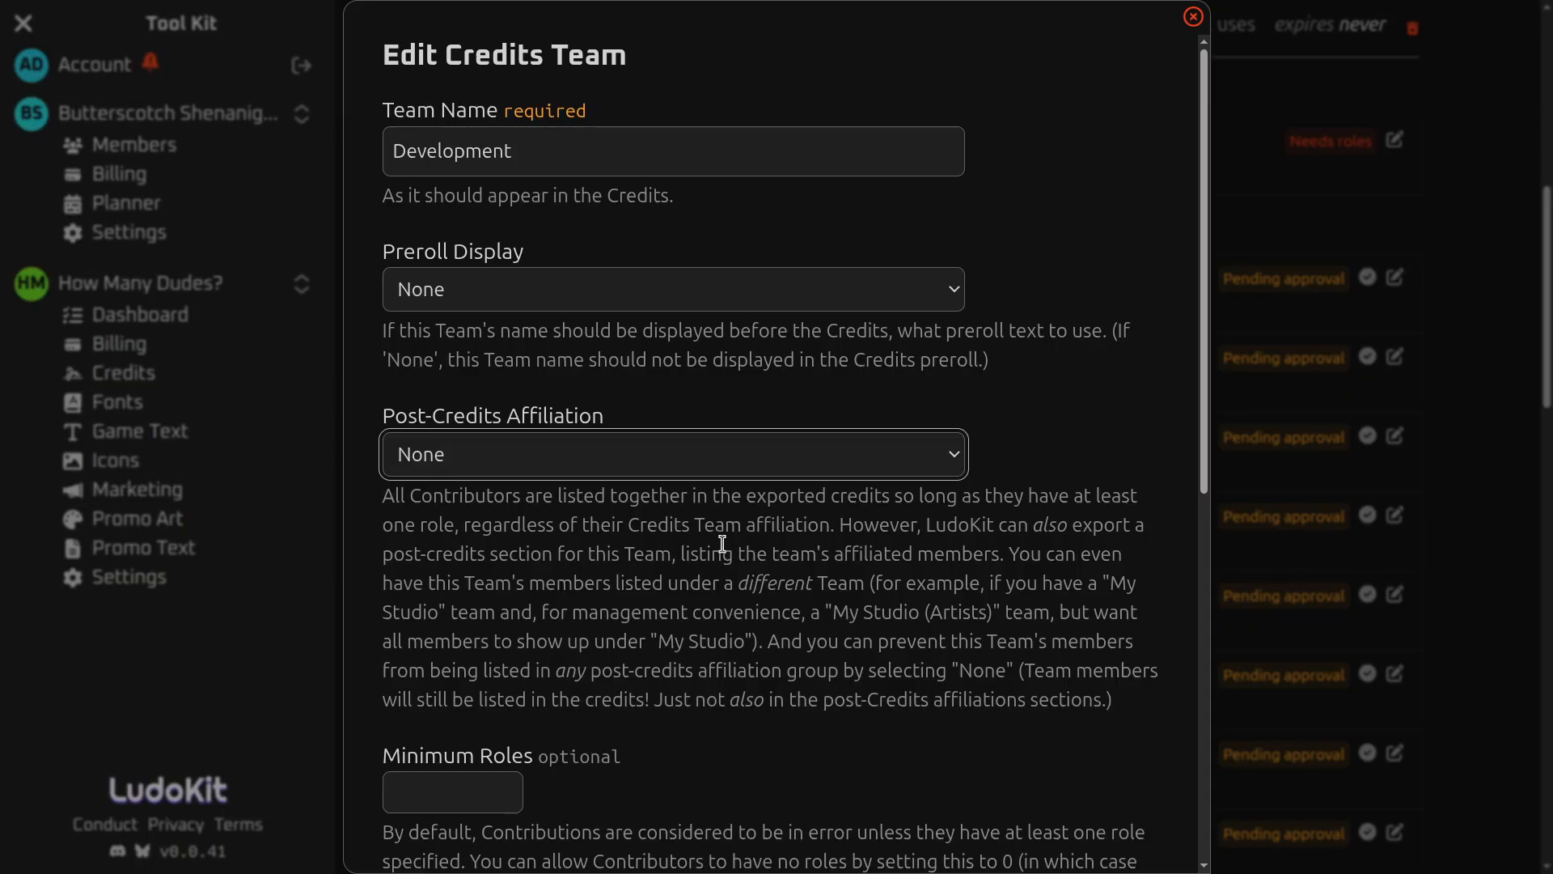
scroll(787, 512, "down", 1)
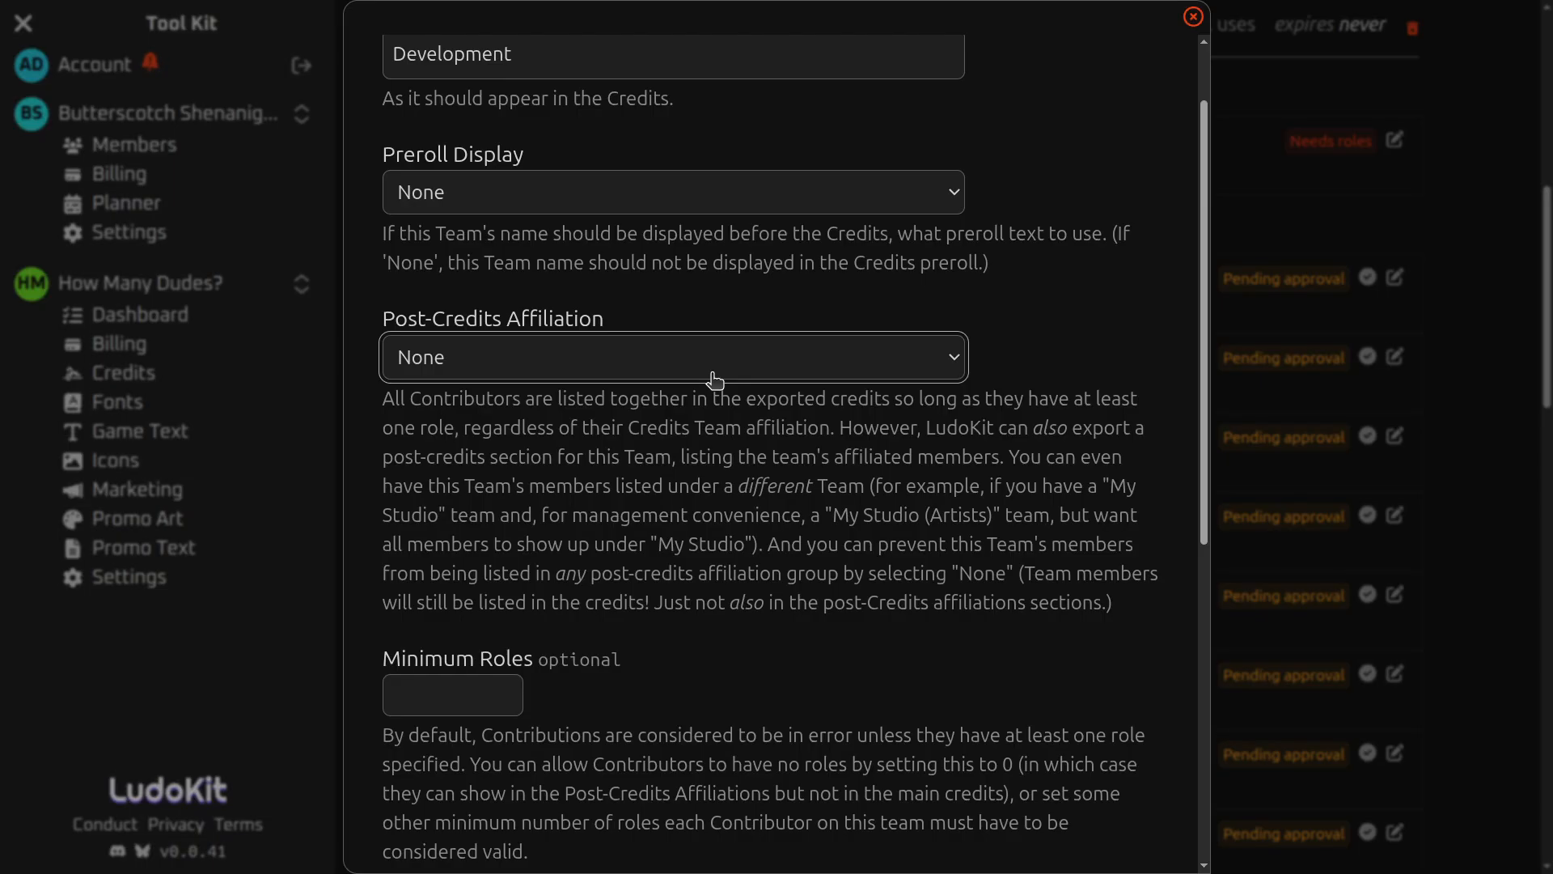
scroll(780, 482, "up", 2)
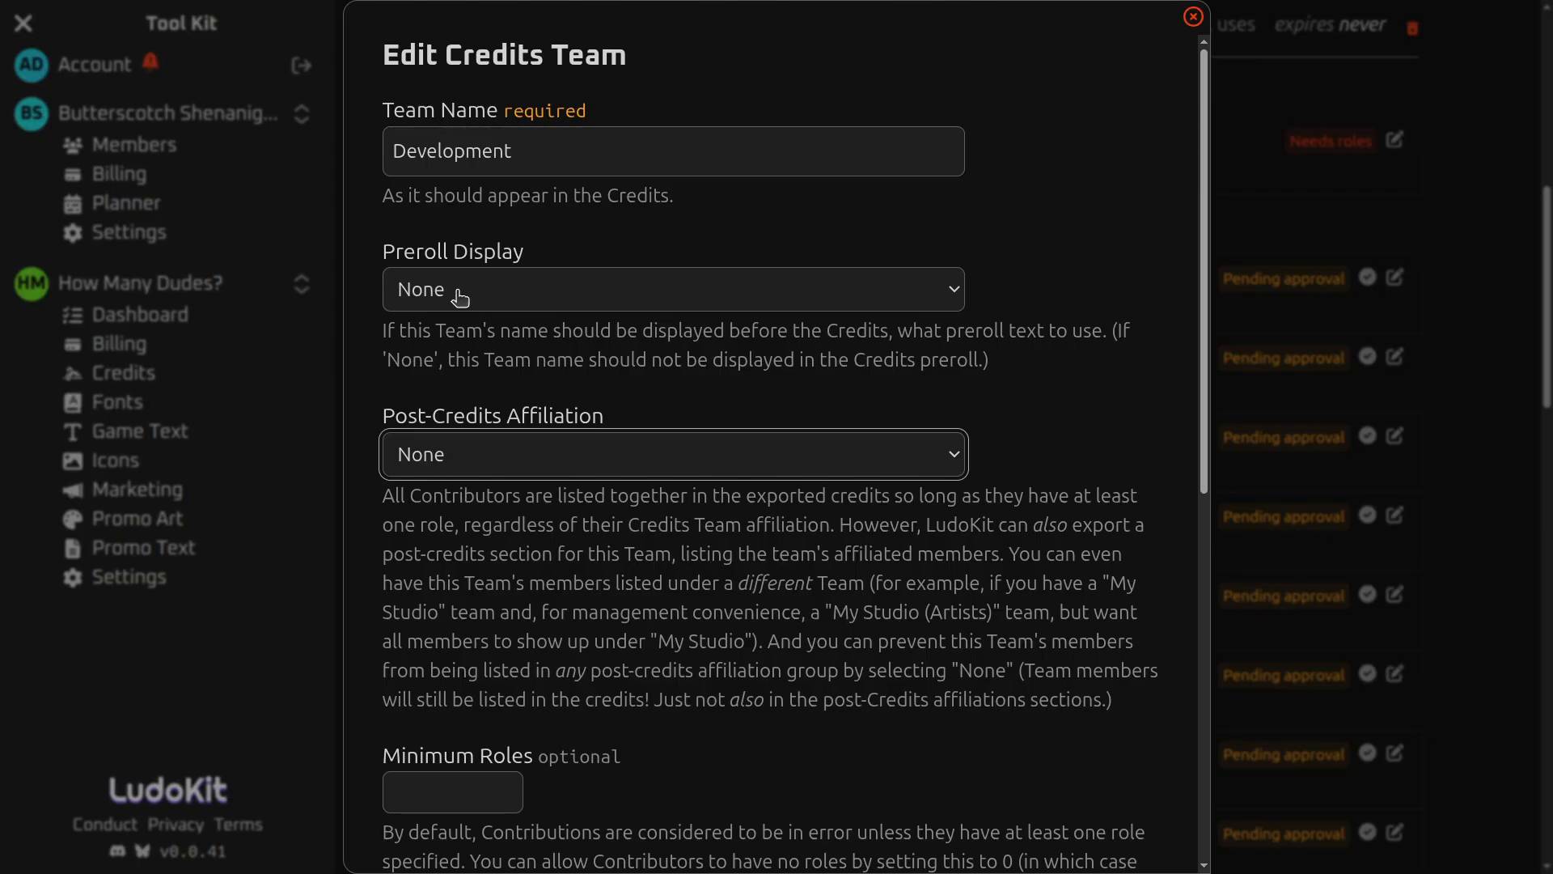
left_click(544, 153)
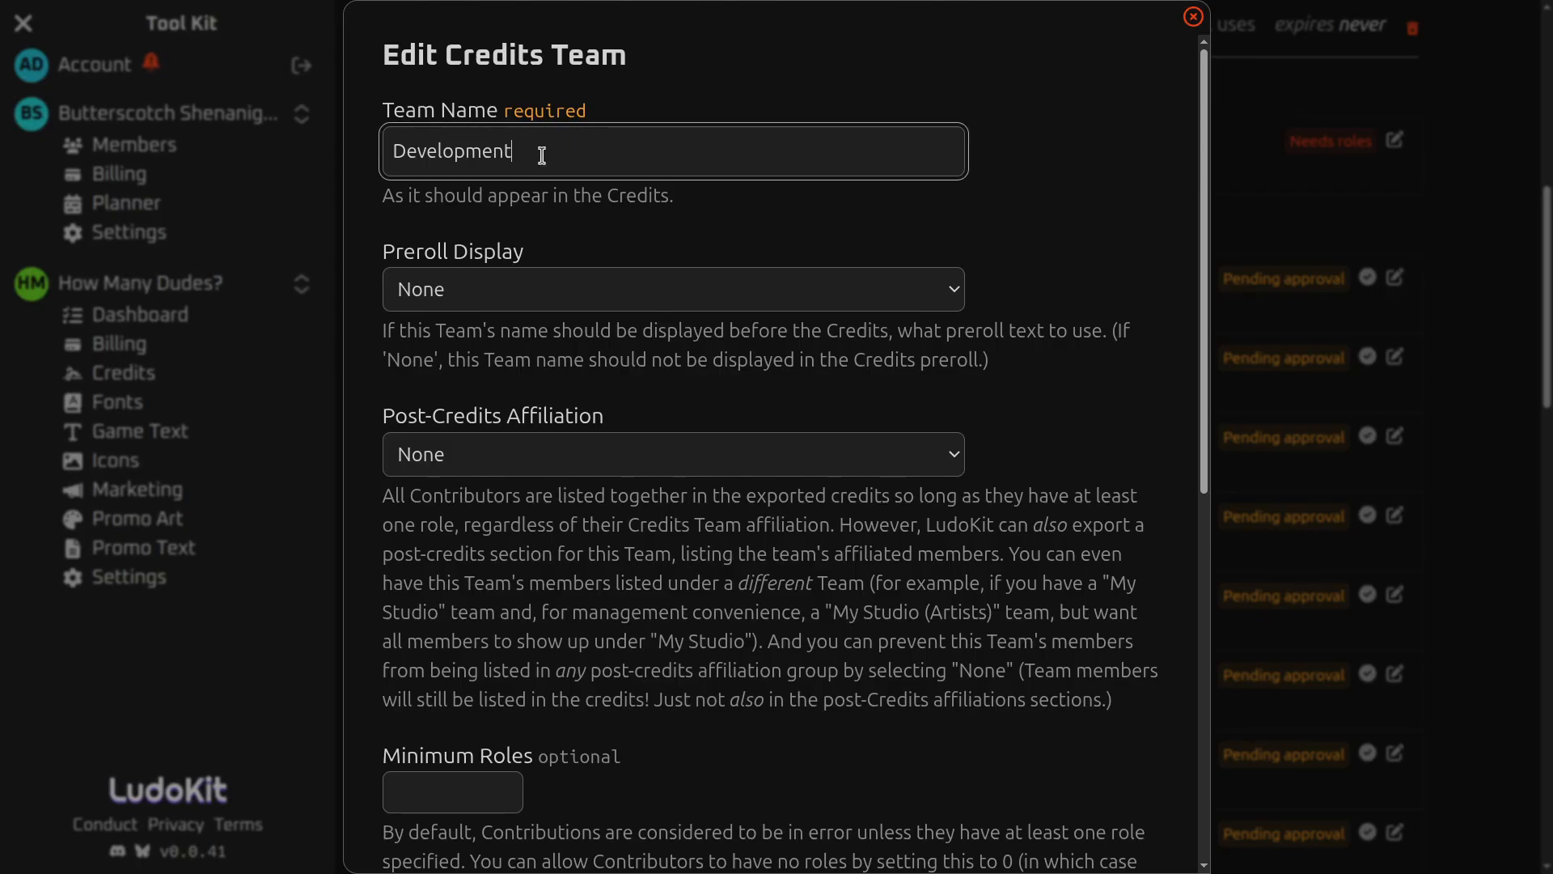
left_click_drag(544, 153, 377, 156)
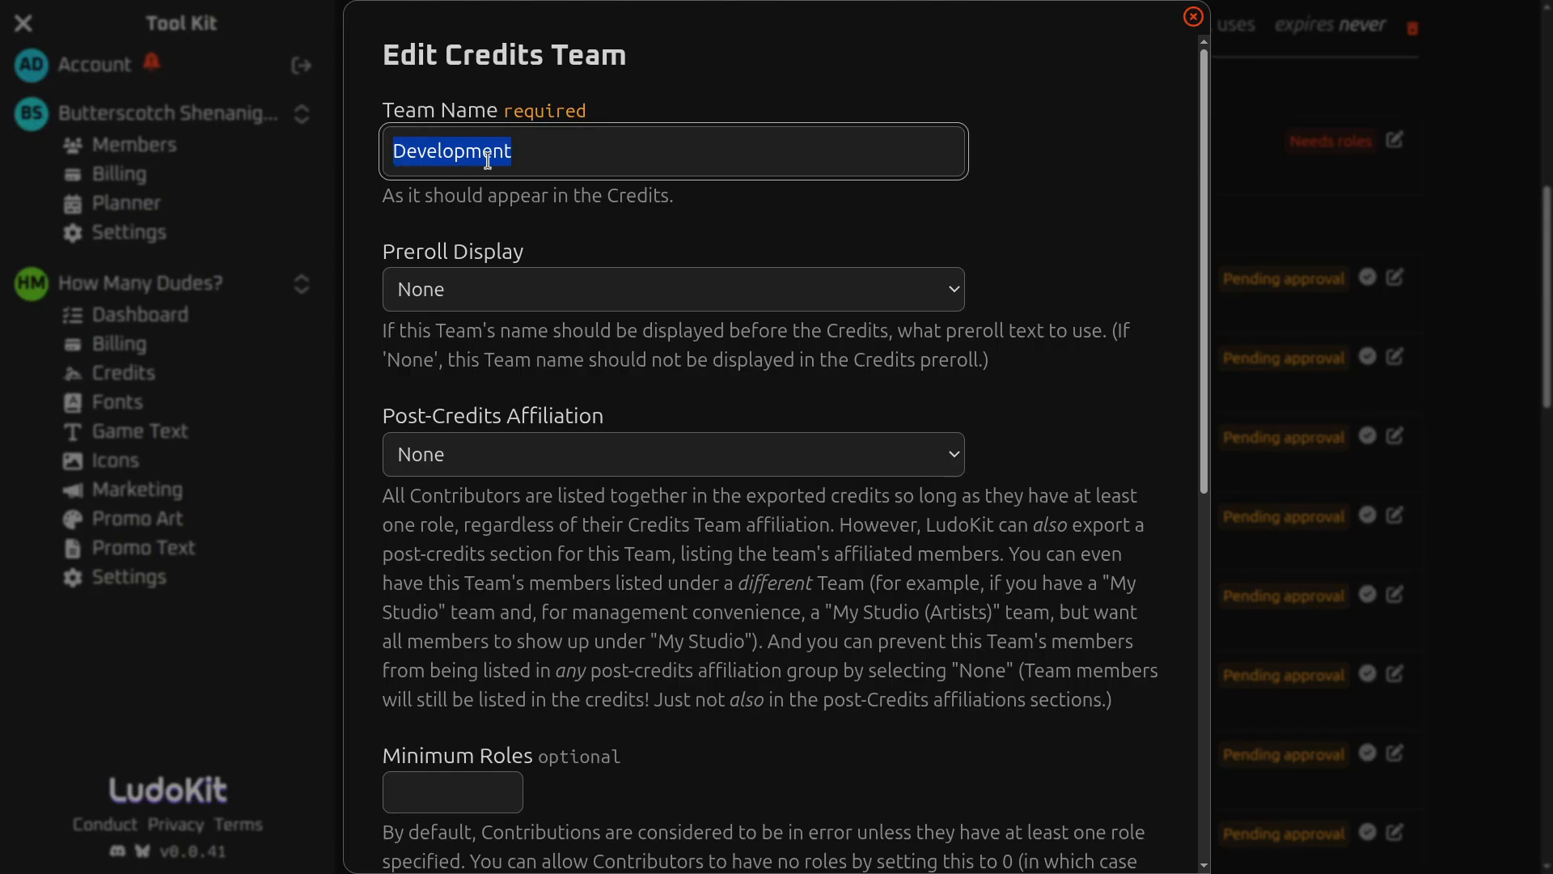
left_click(541, 160)
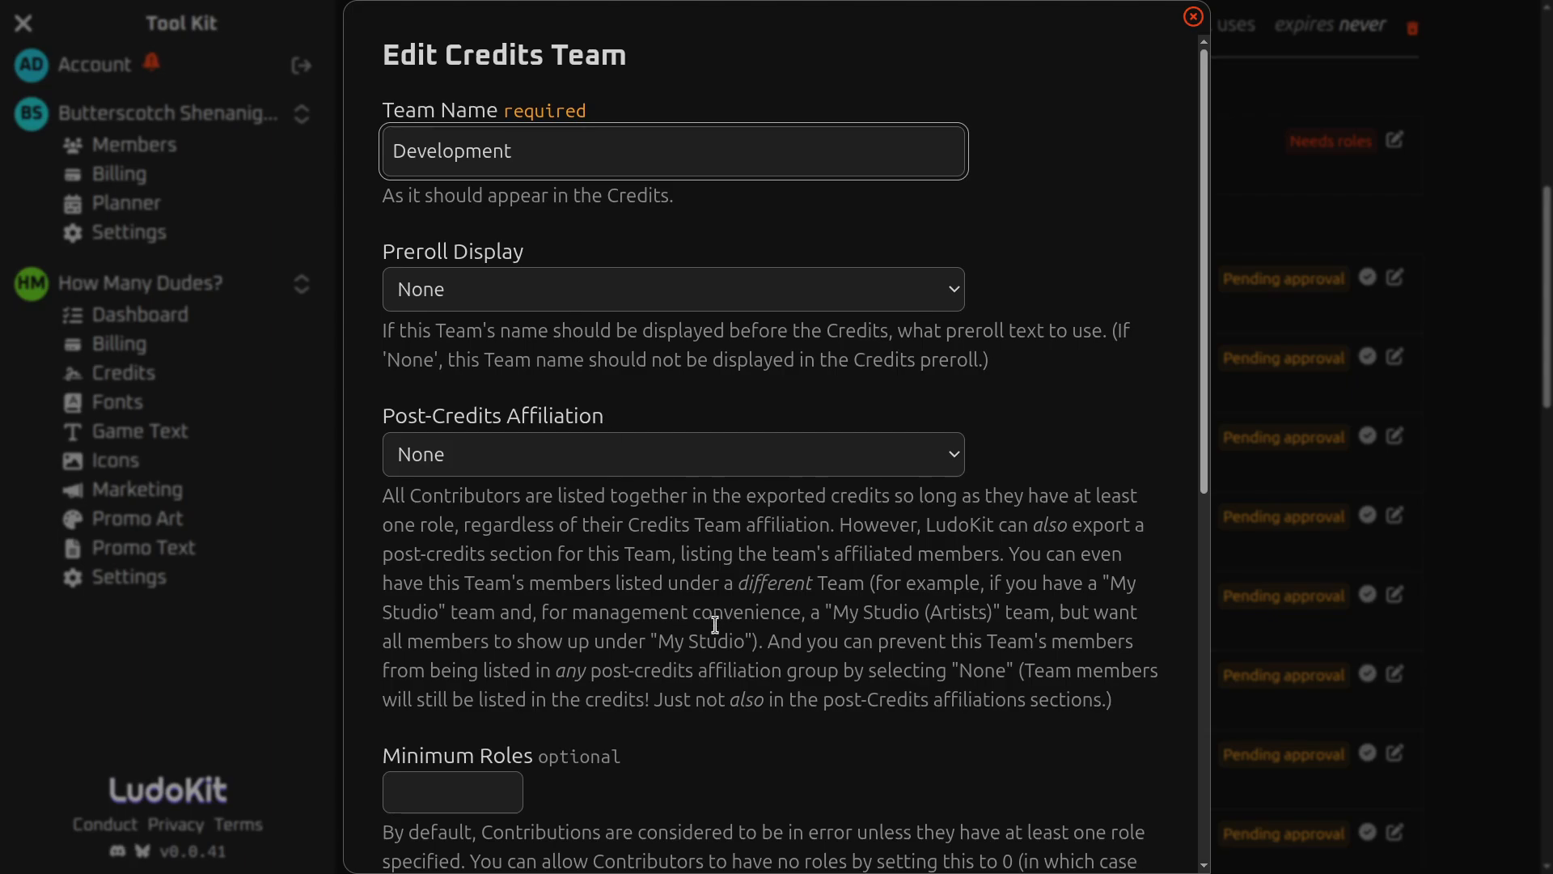
scroll(729, 623, "down", 2)
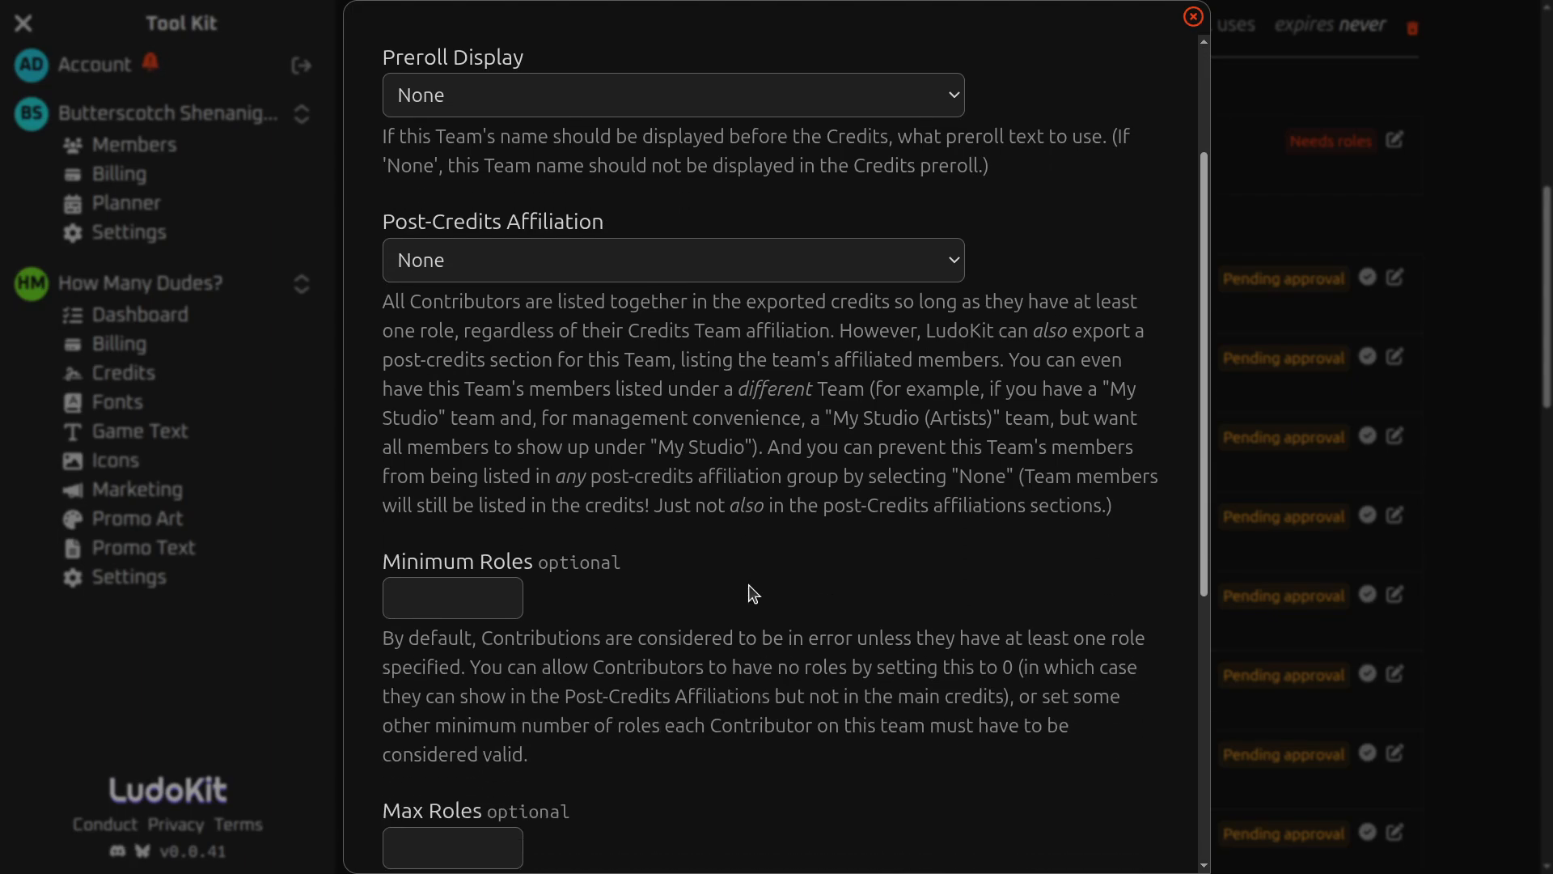
scroll(669, 579, "down", 2)
scroll(607, 520, "up", 2)
left_click(575, 271)
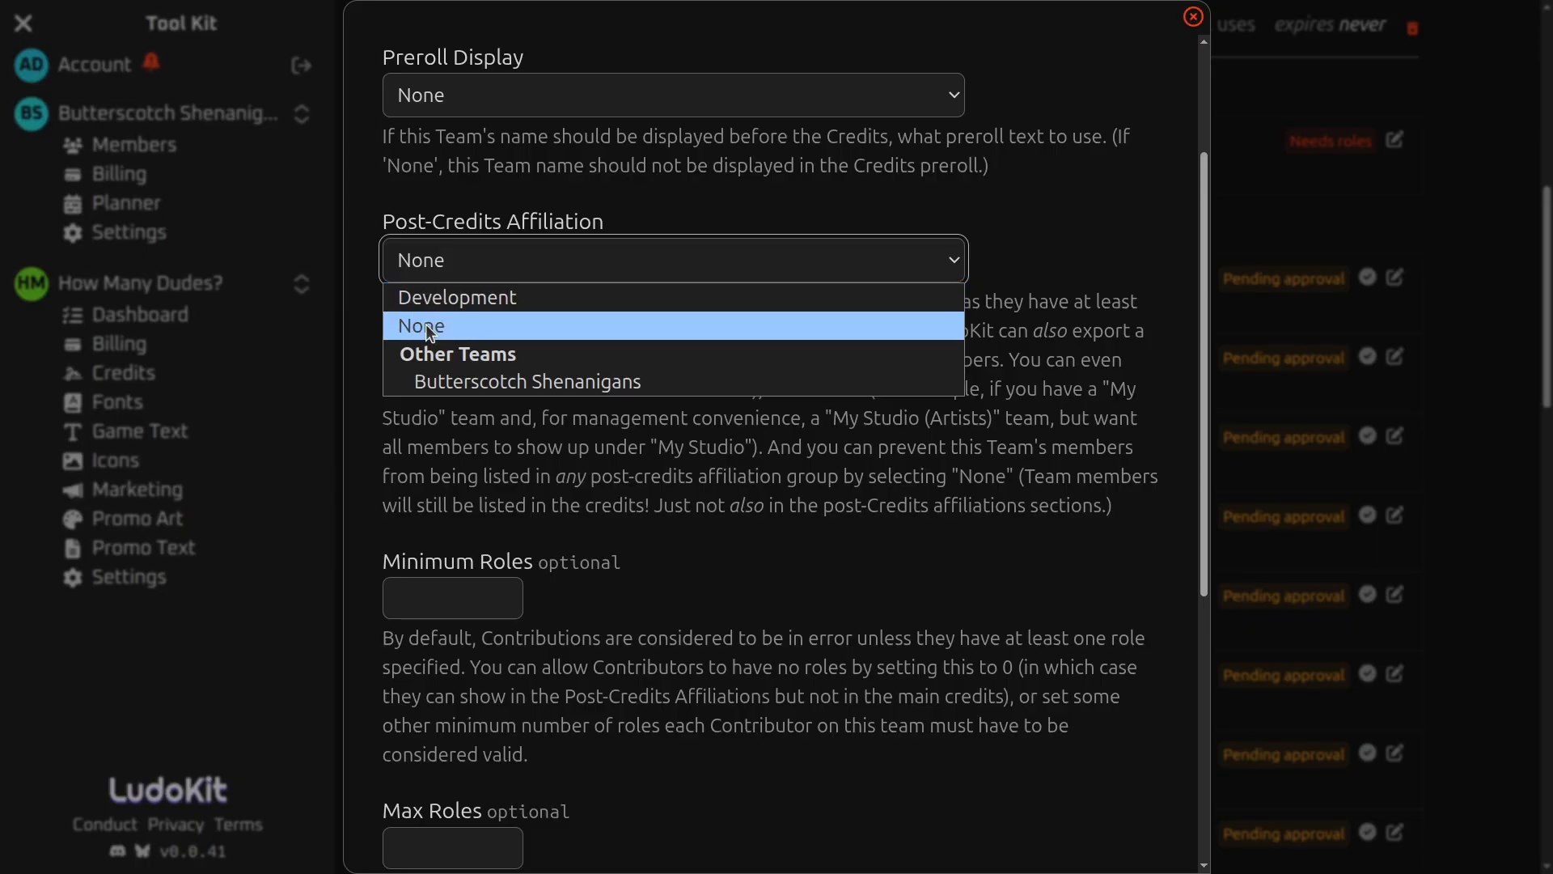
left_click(517, 390)
- Examine the Development team's Minimum Roles and Max Roles settings and their descriptions
scroll(676, 374, "up", 3)
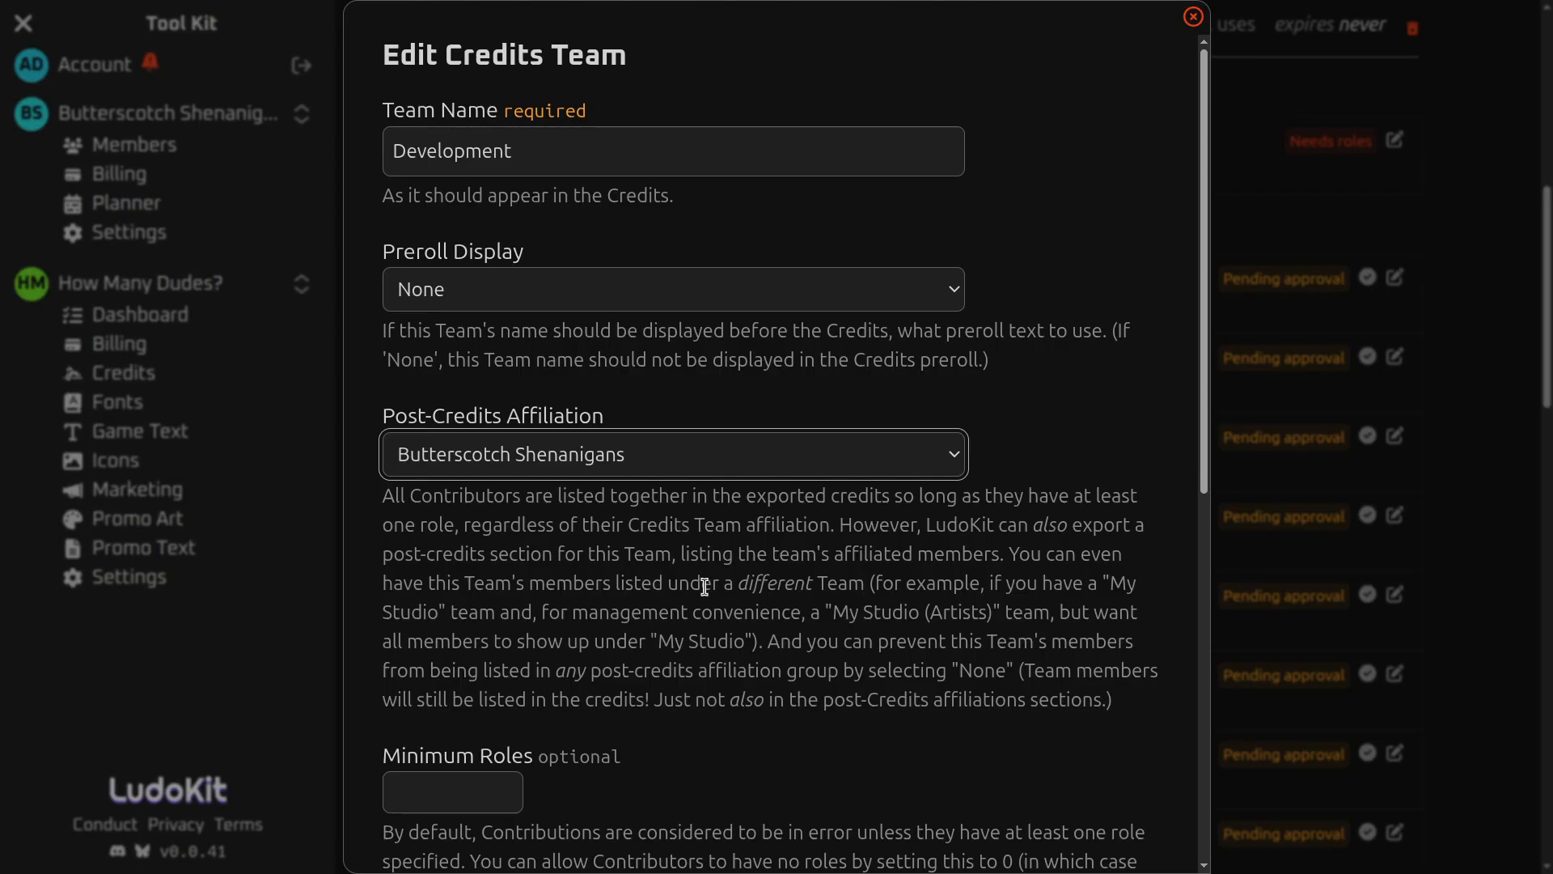
scroll(741, 581, "down", 1)
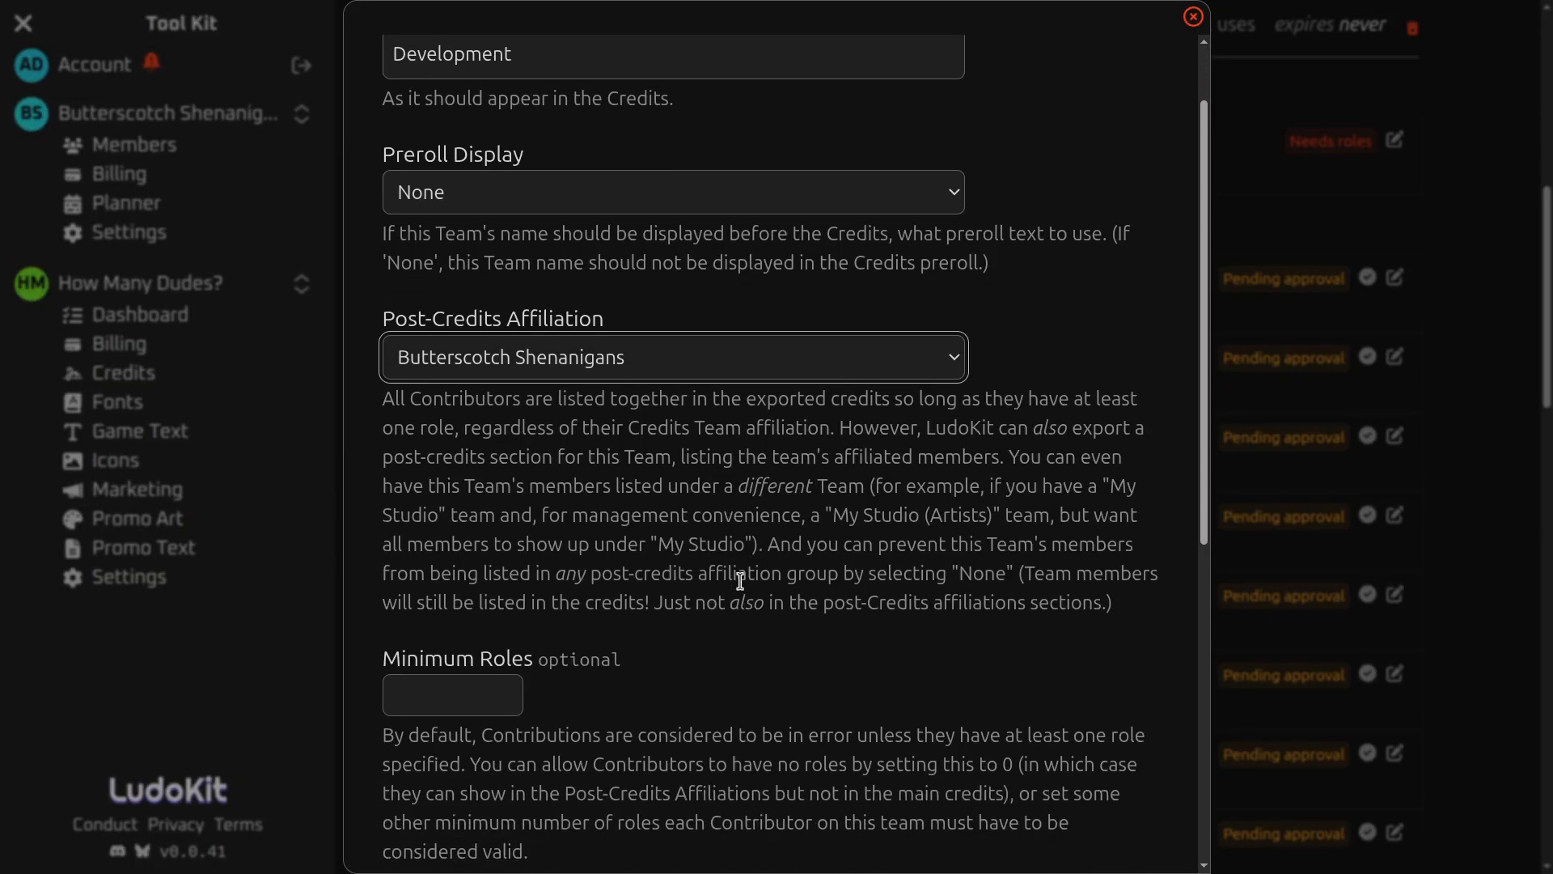
scroll(740, 580, "down", 4)
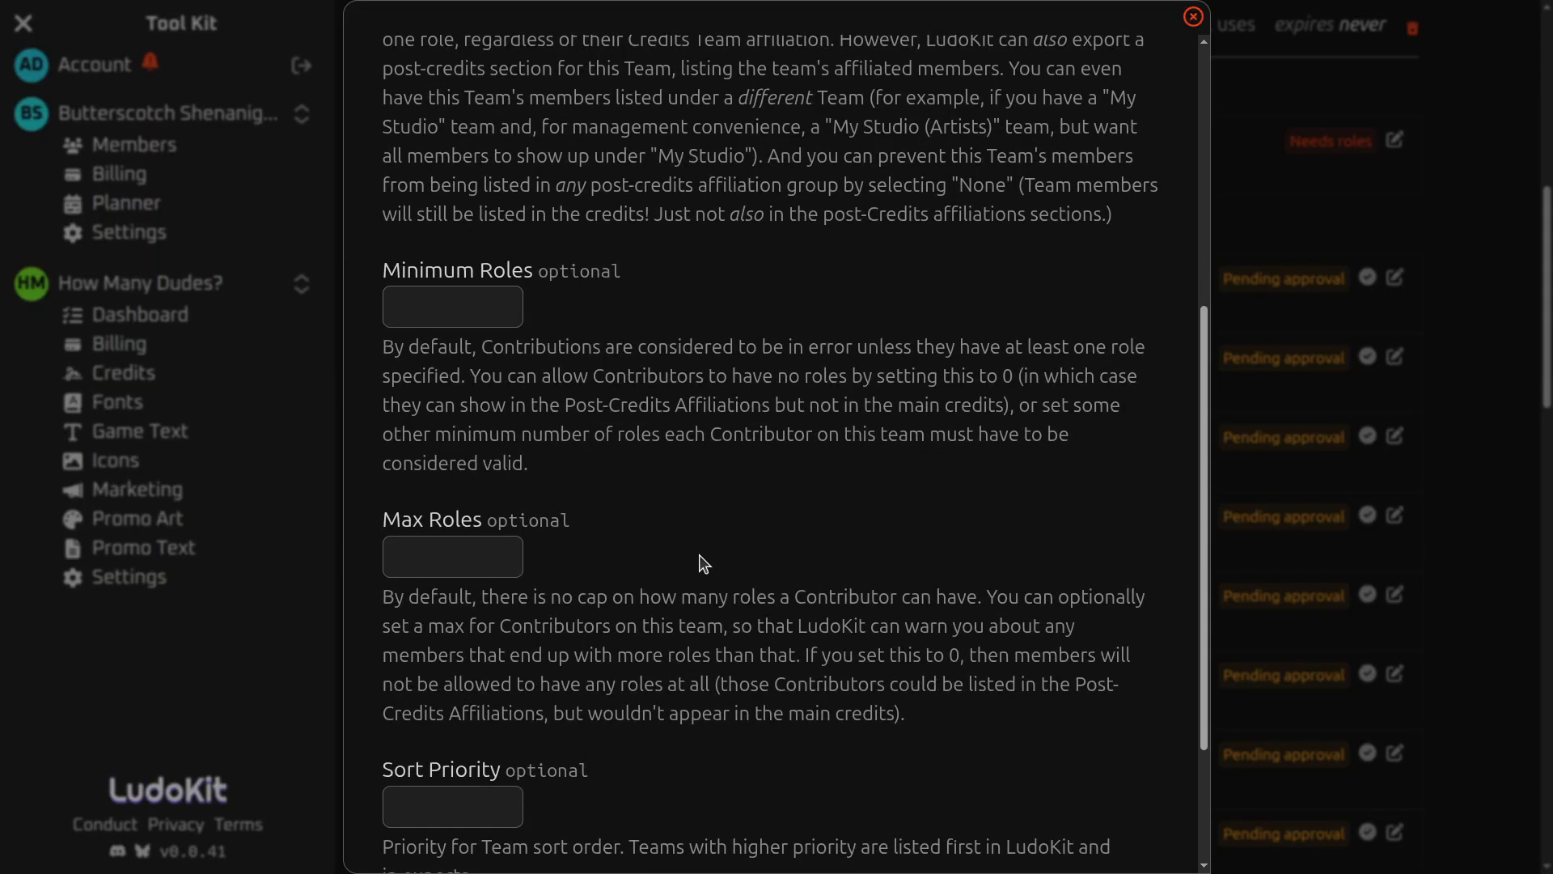
left_click(454, 312)
left_click(457, 558)
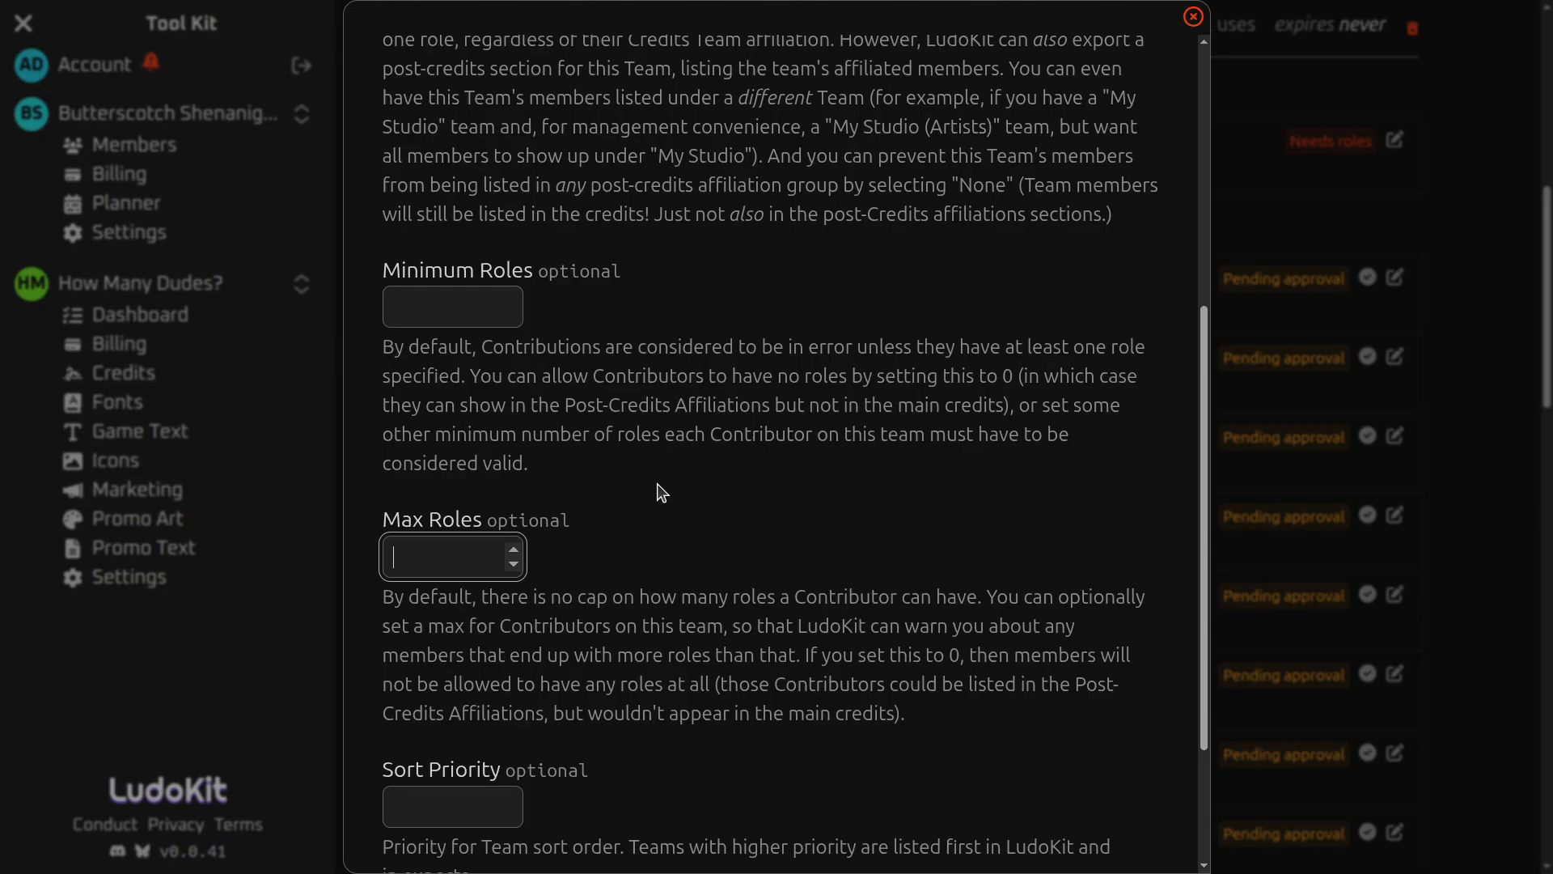
scroll(661, 493, "up", 6)
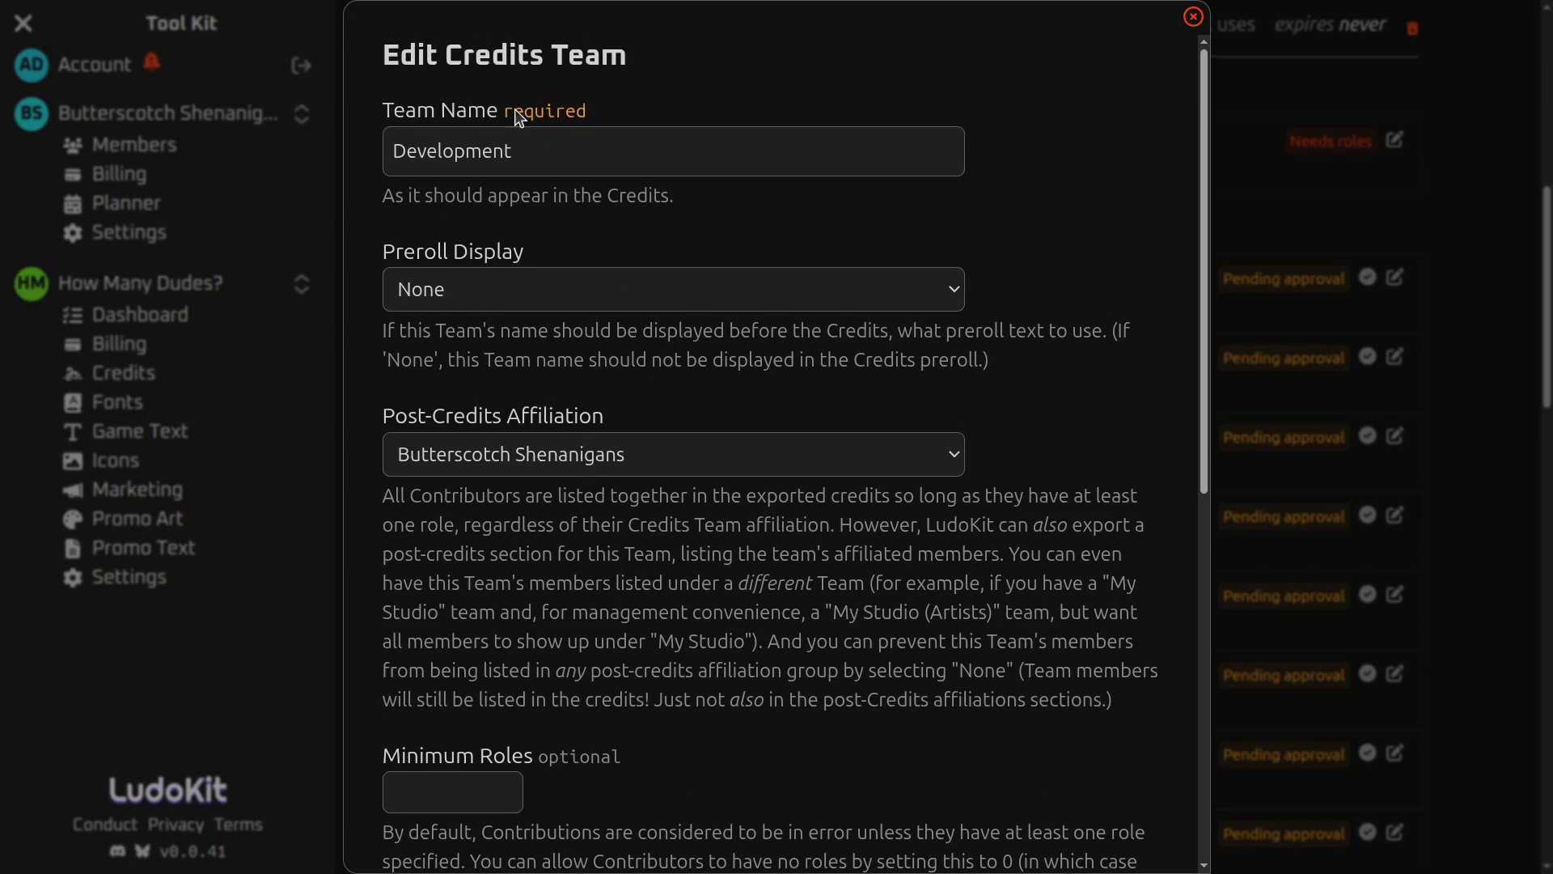
left_click_drag(523, 153, 391, 153)
scroll(901, 596, "down", 6)
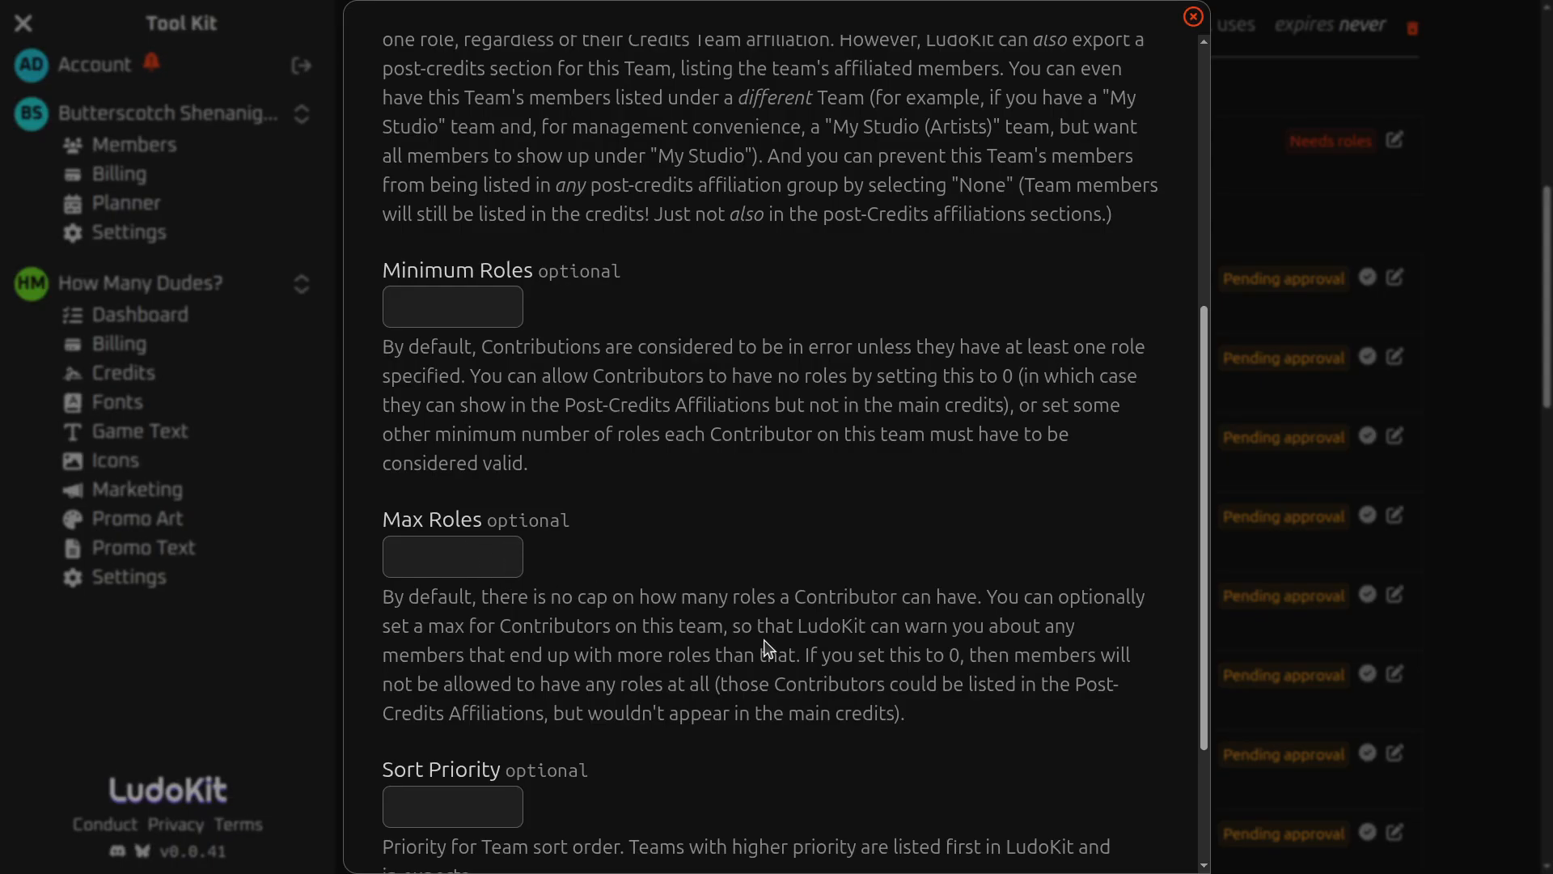
left_click(459, 559)
left_click(691, 626)
left_click_drag(394, 274, 443, 272)
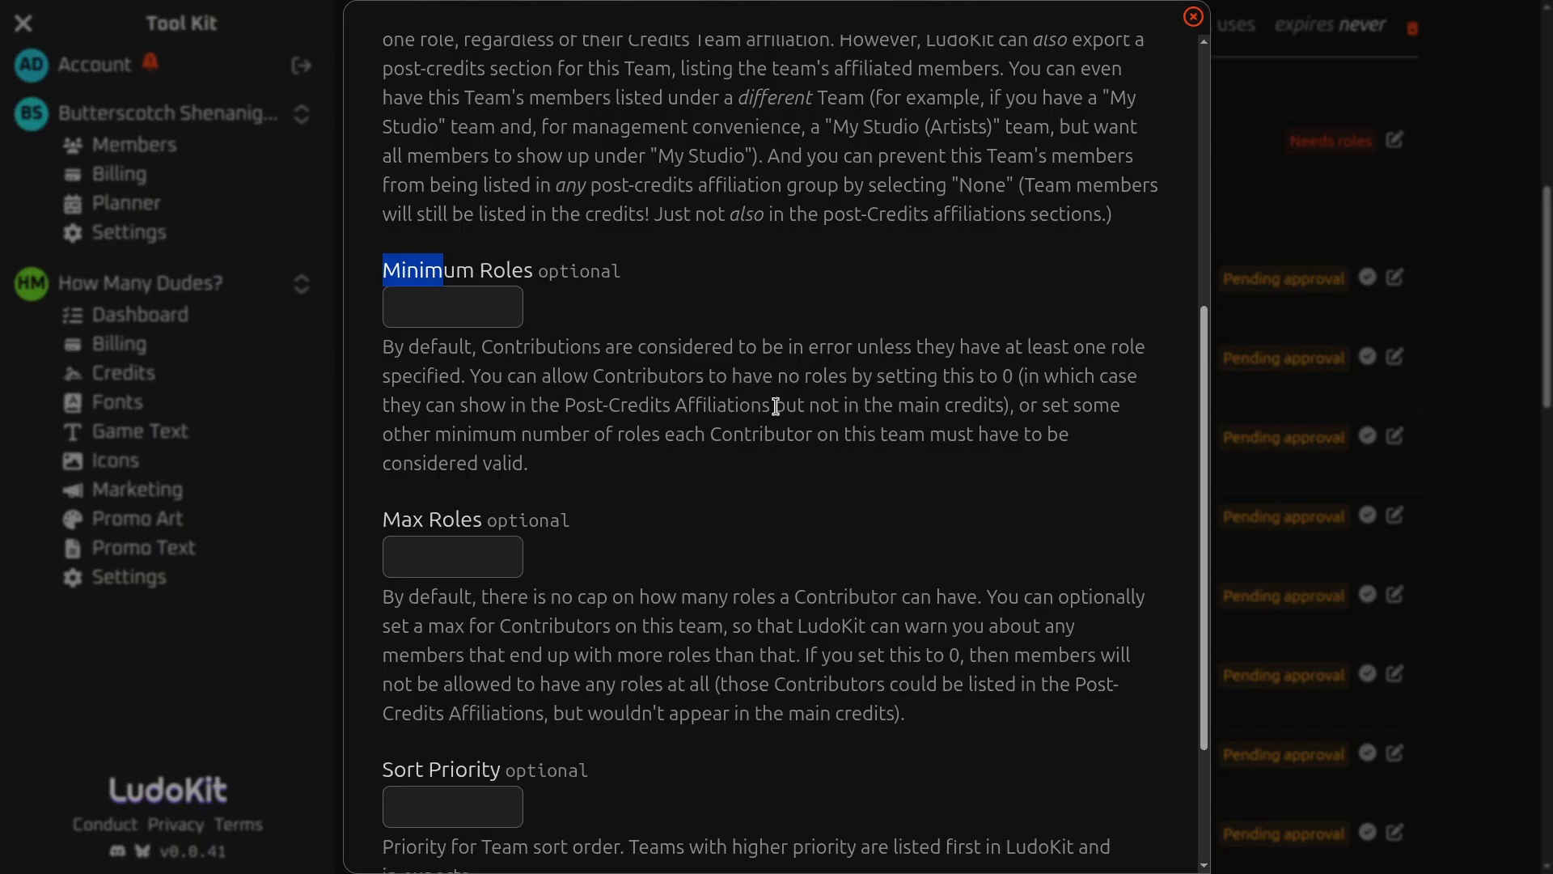
- Set the Development team's Minimum Roles to 0
left_click(686, 408)
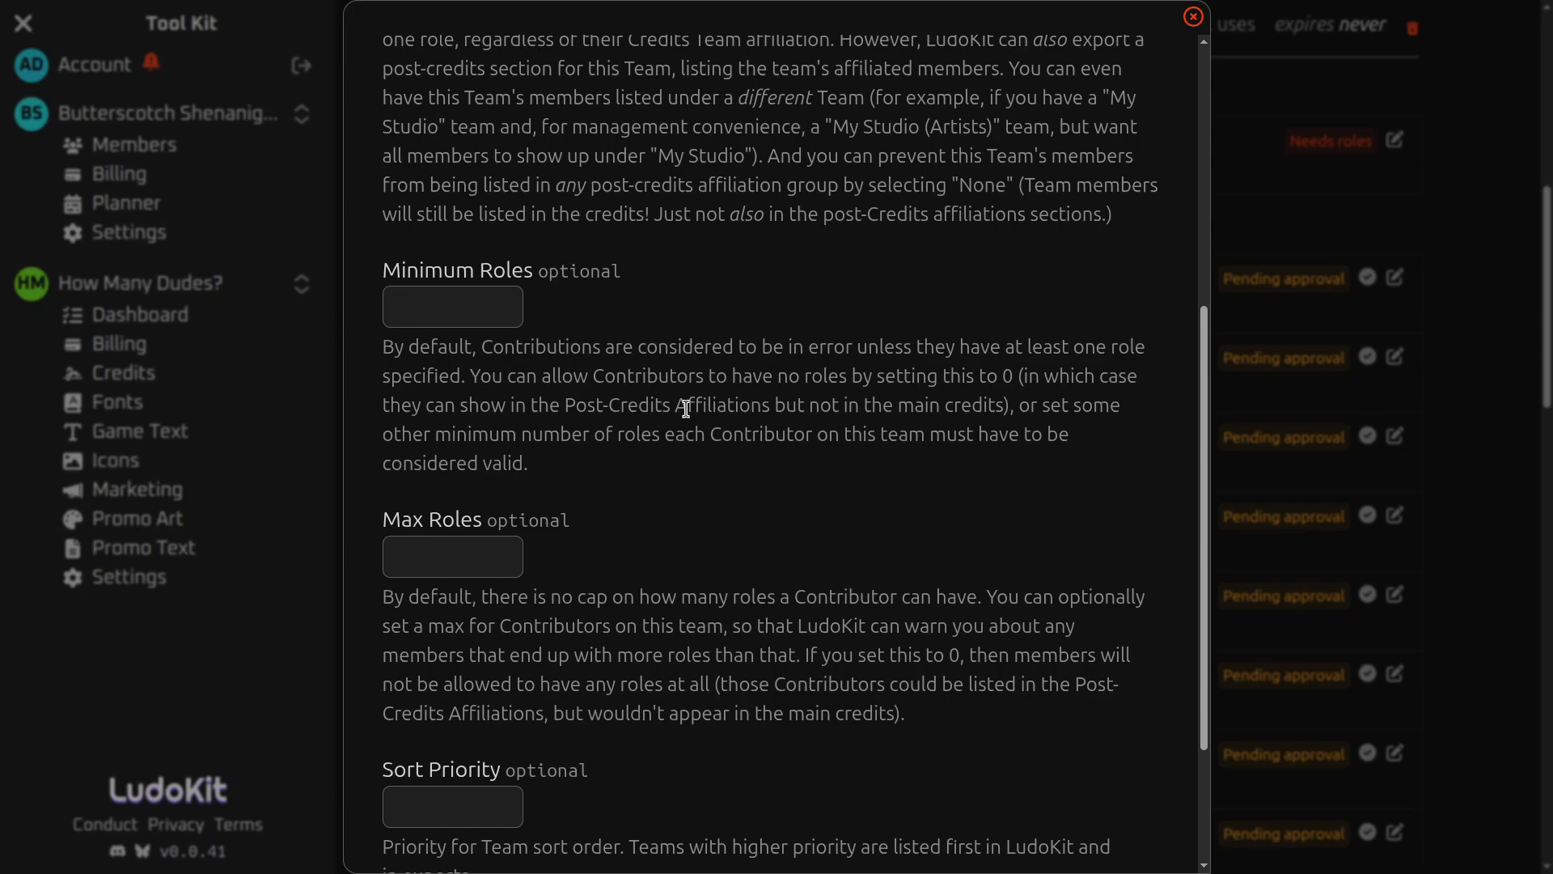
scroll(686, 409, "up", 4)
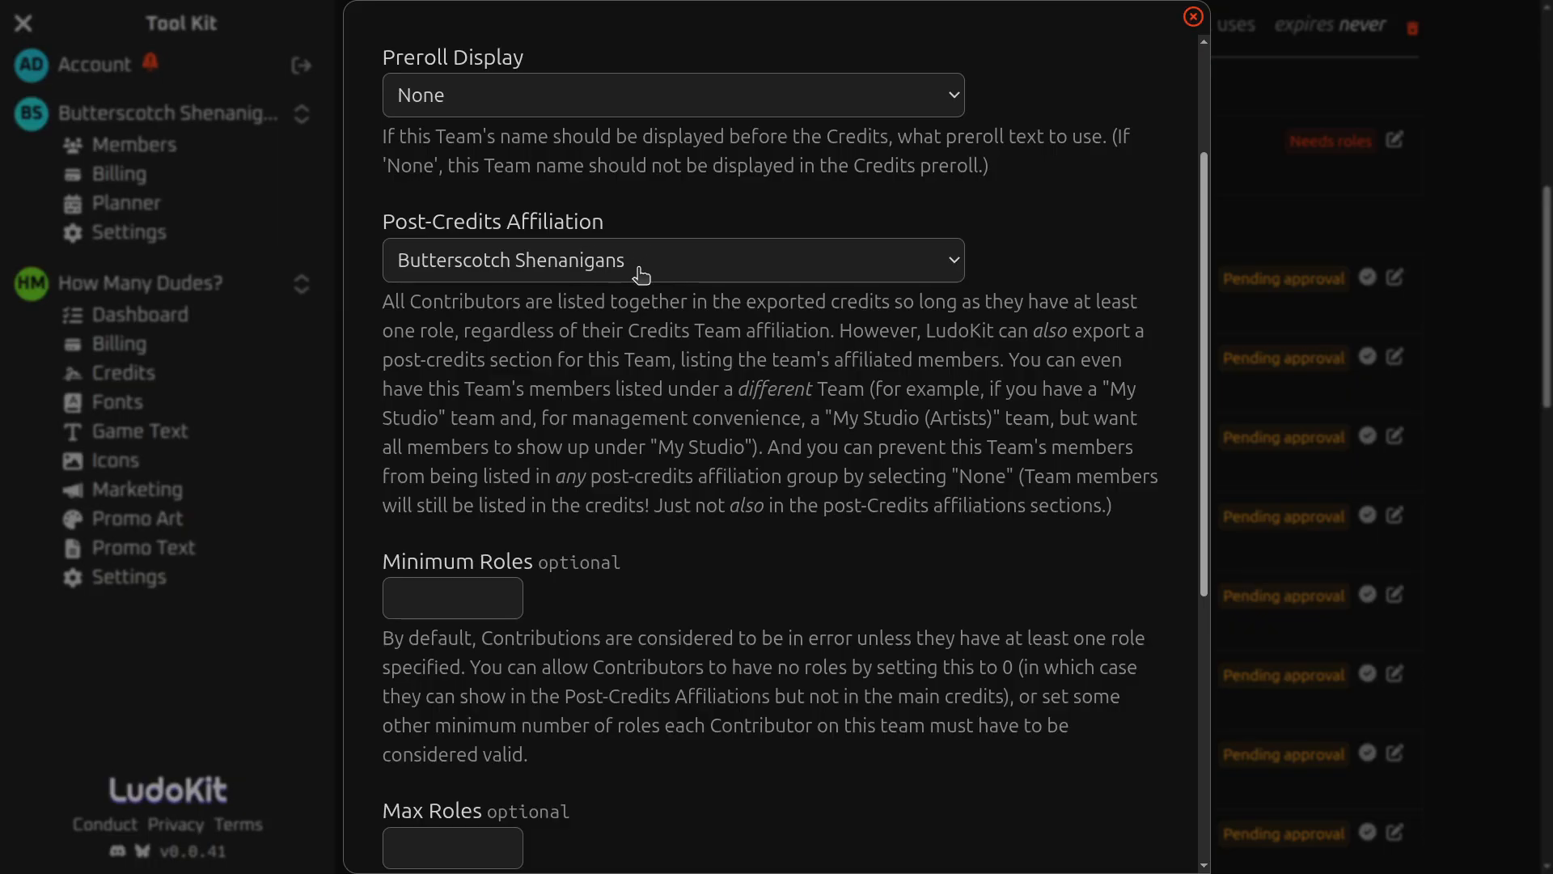
scroll(642, 276, "down", 2)
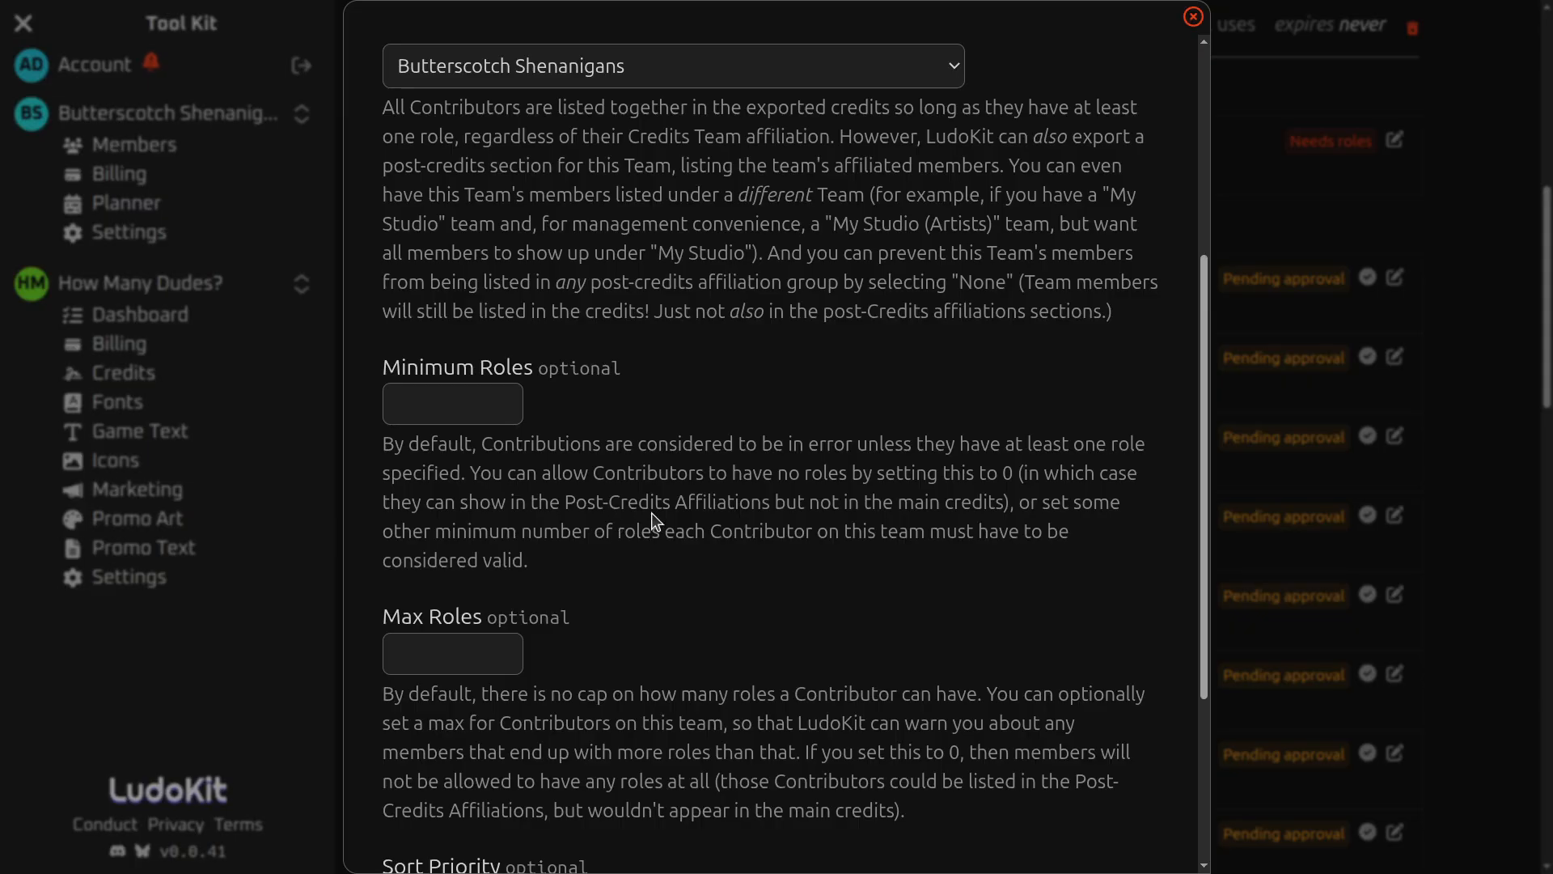
scroll(656, 518, "down", 1)
left_click(433, 313)
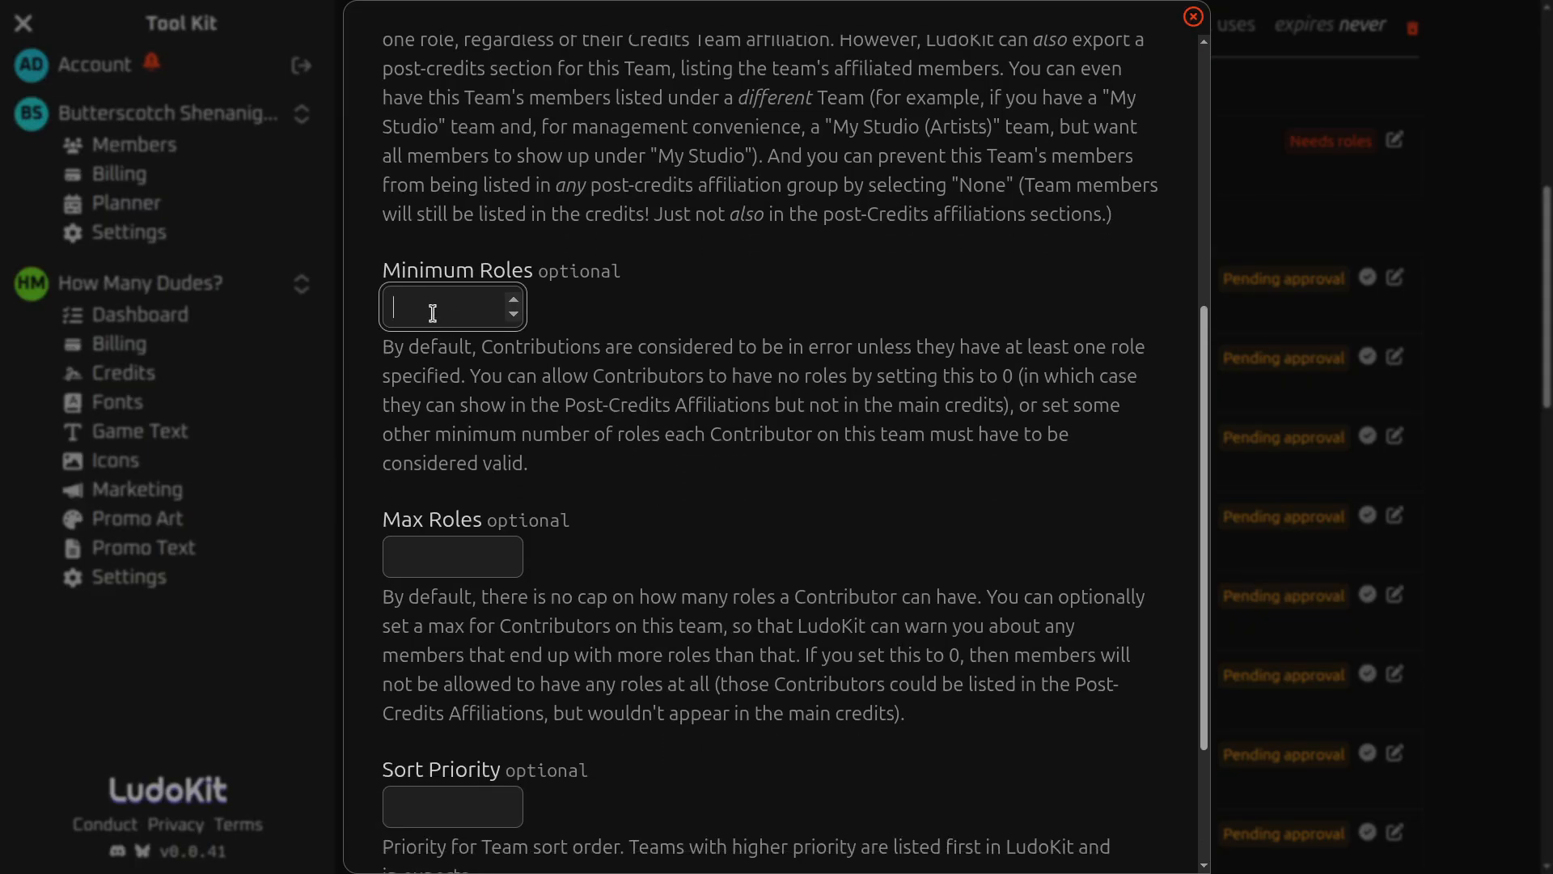
type("90")
key("BackSpace")
key("BackSpace")
type("0")
left_click(513, 314)
scroll(680, 477, "down", 1)
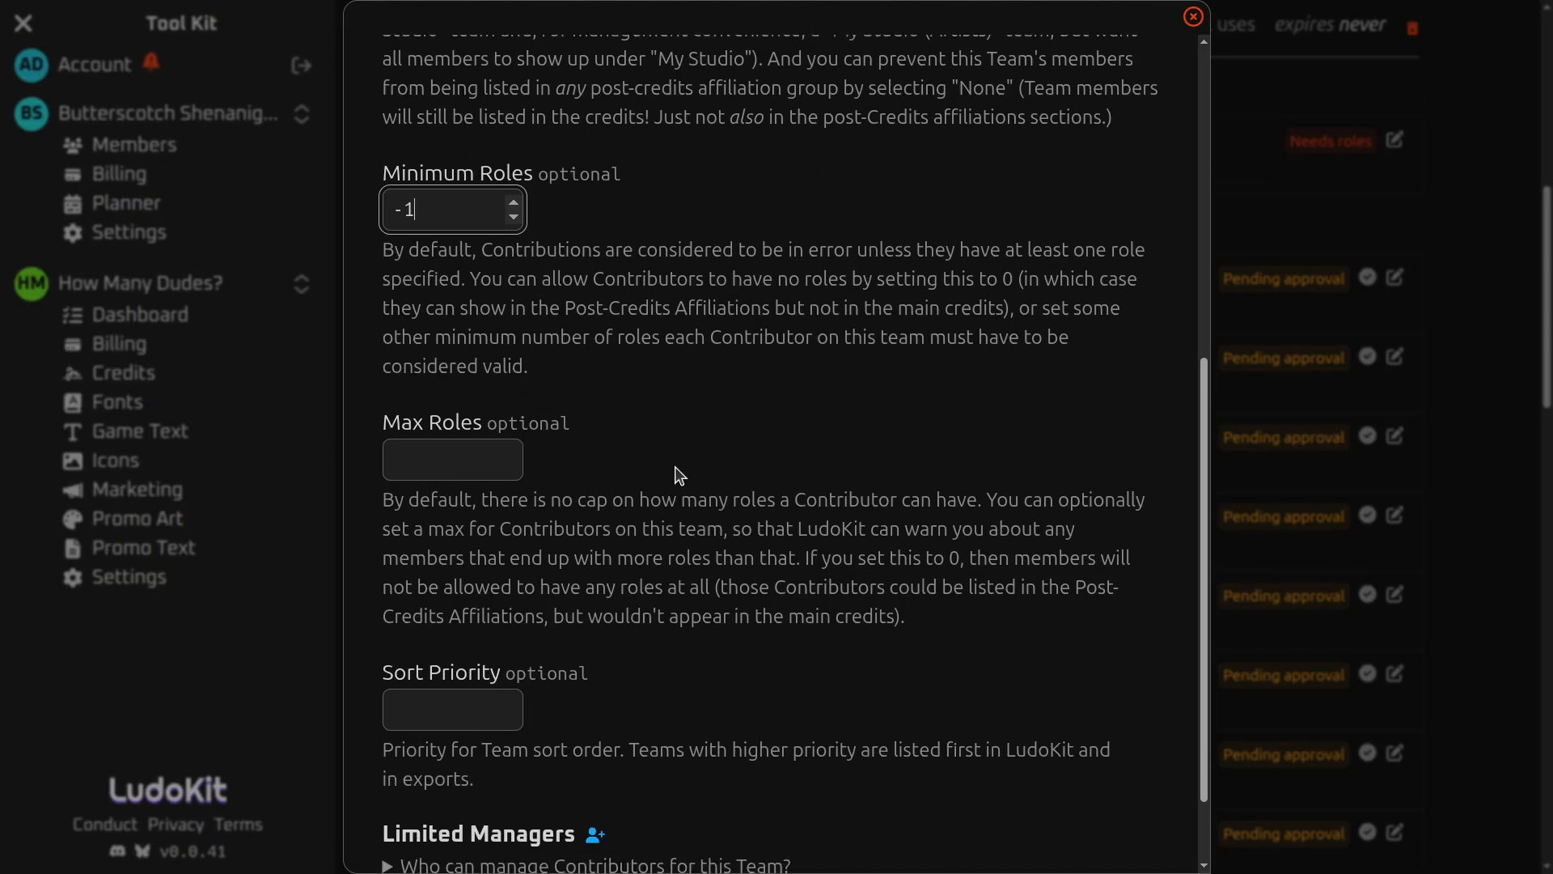
key("BackSpace")
key("BackSpace")
type("0")
left_click(717, 399)
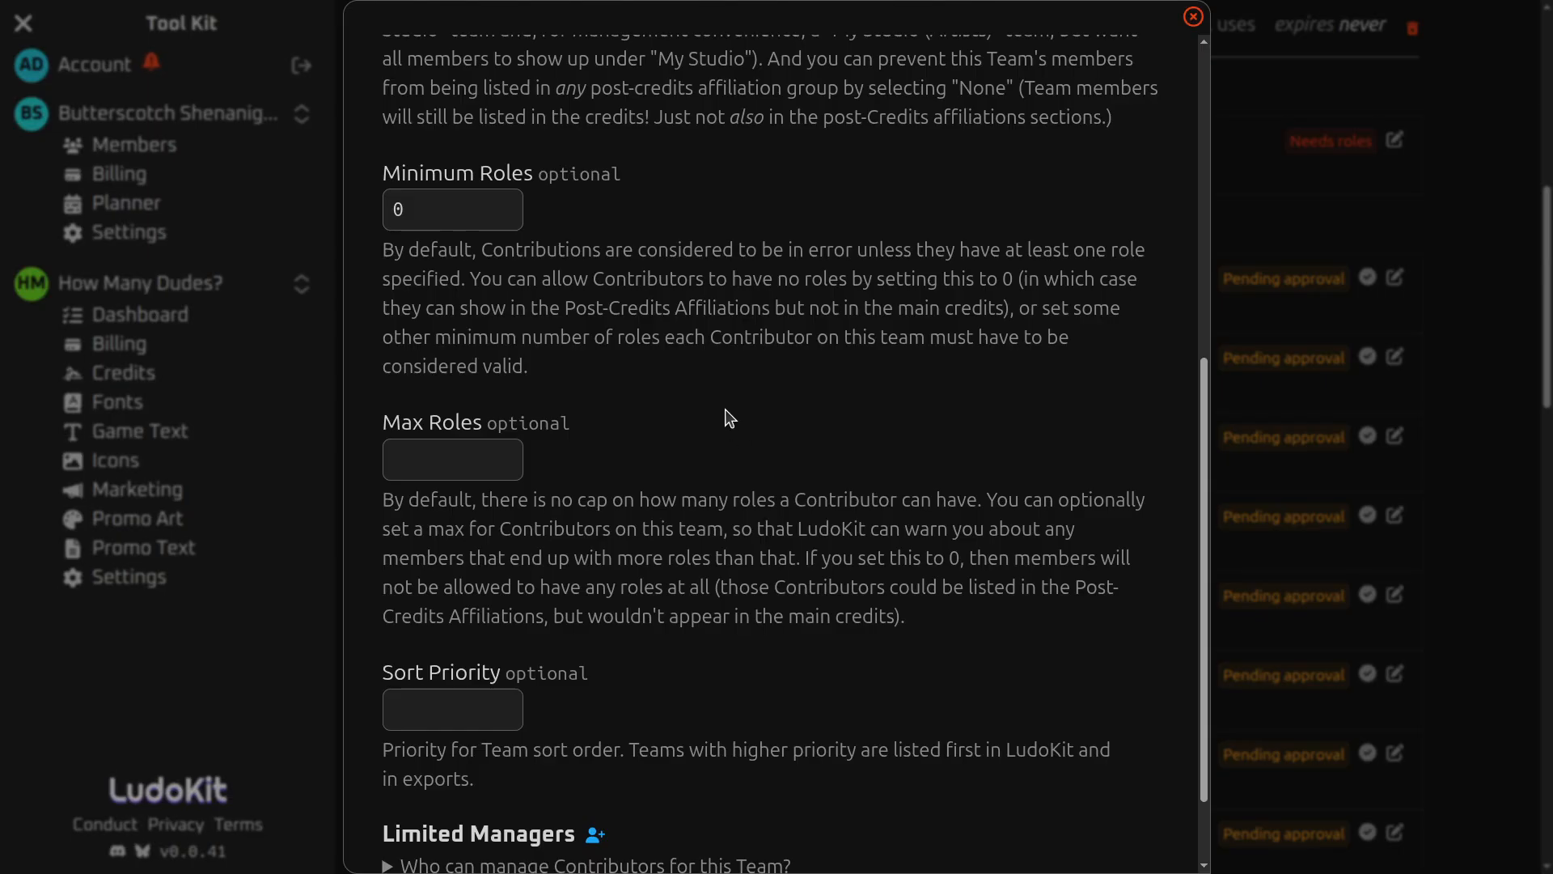
- Examine how the Development team's Post-Credits Affiliation works together with its Minimum Roles setting
scroll(760, 511, "up", 3)
scroll(760, 511, "up", 1)
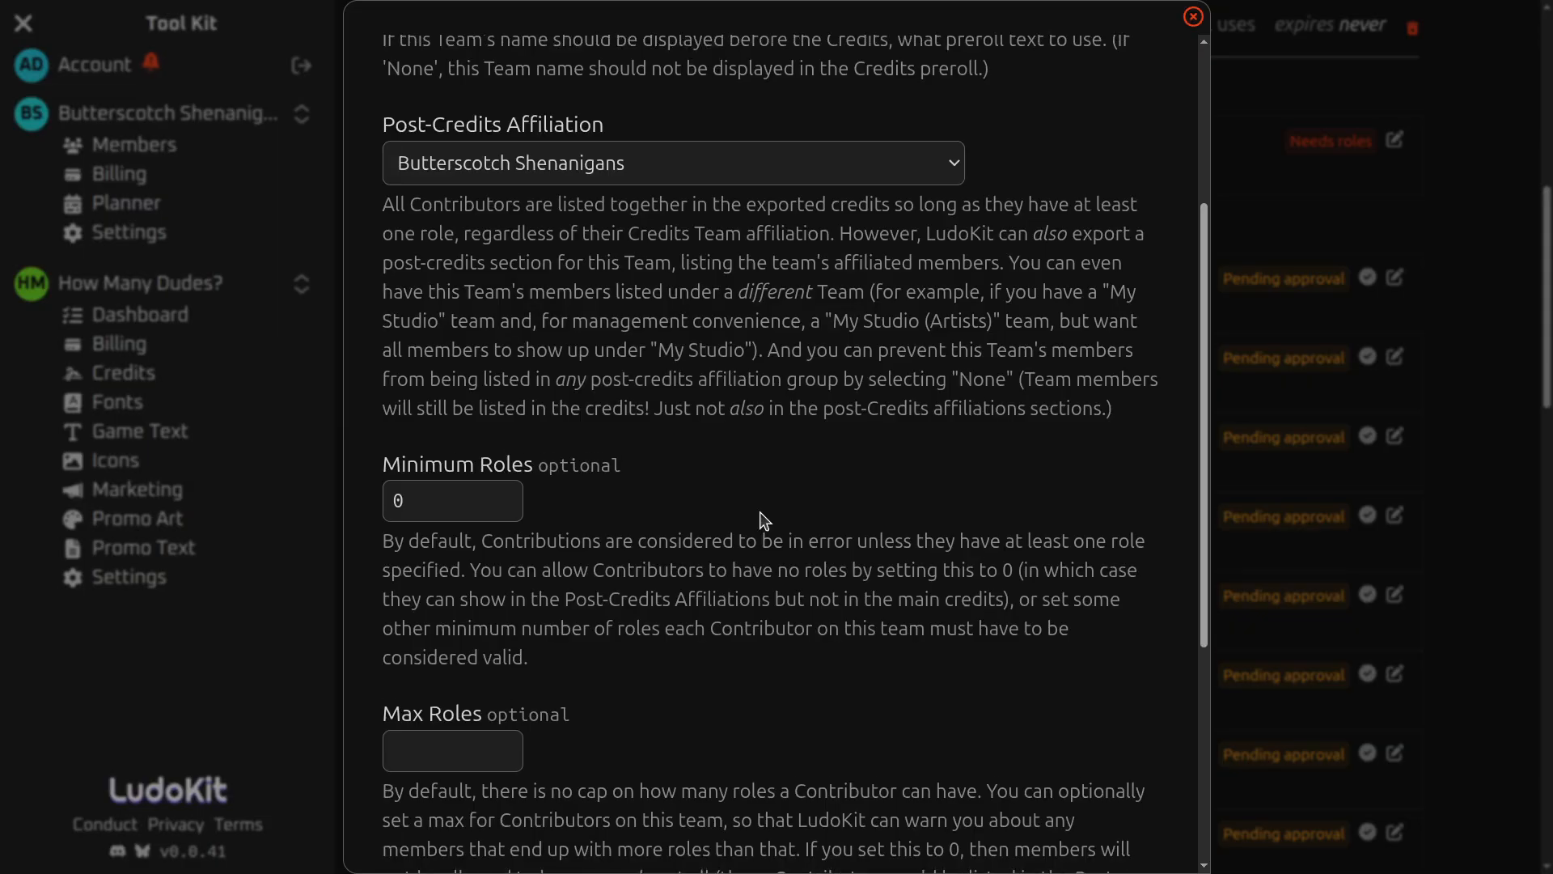
scroll(760, 515, "up", 1)
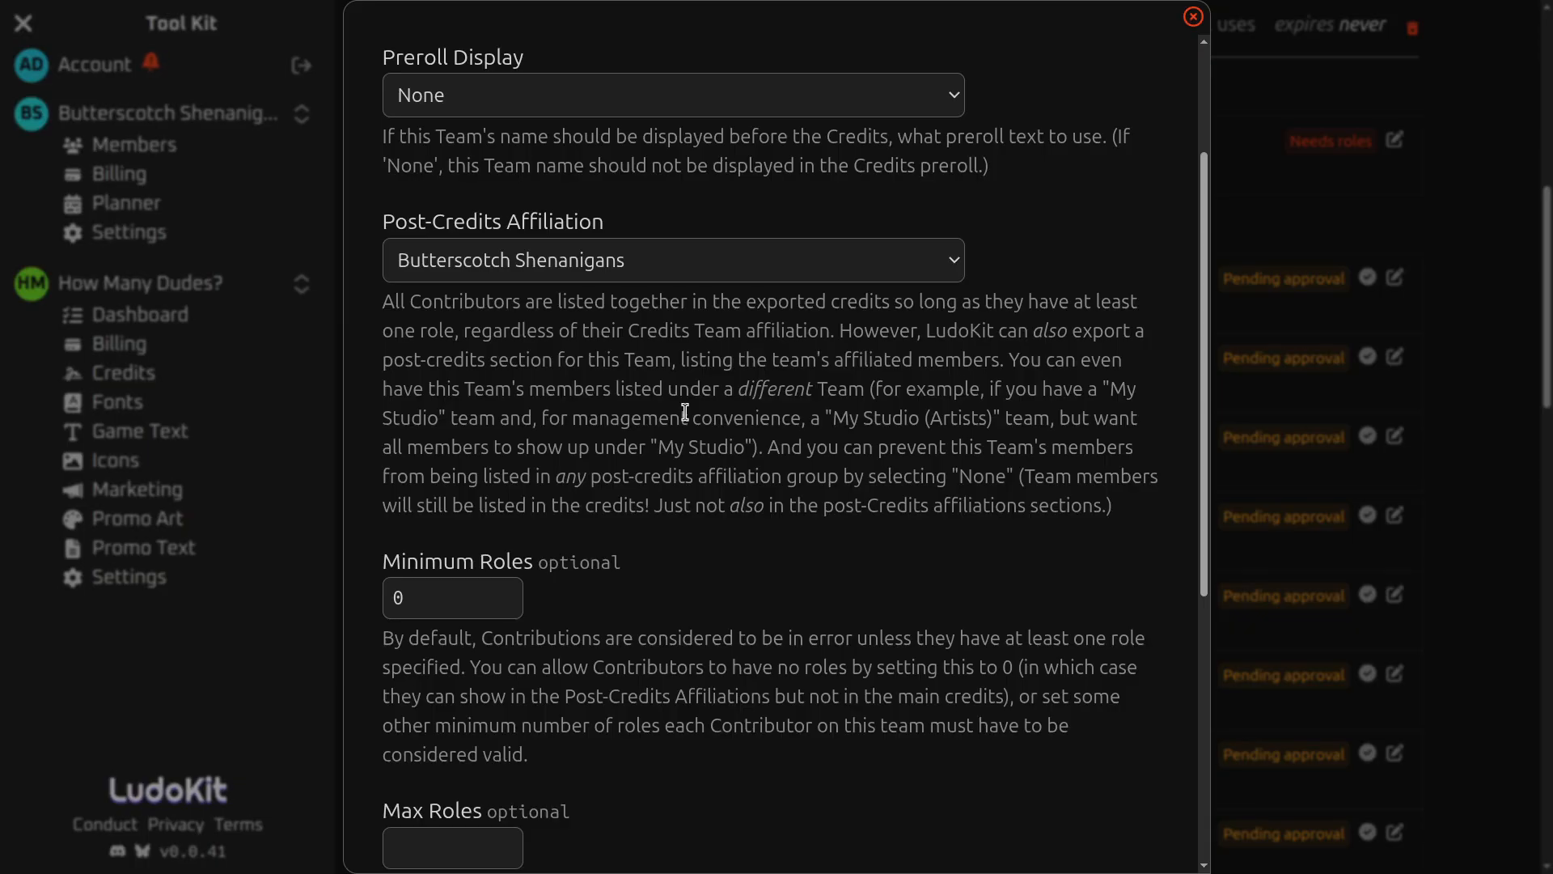
left_click(435, 592)
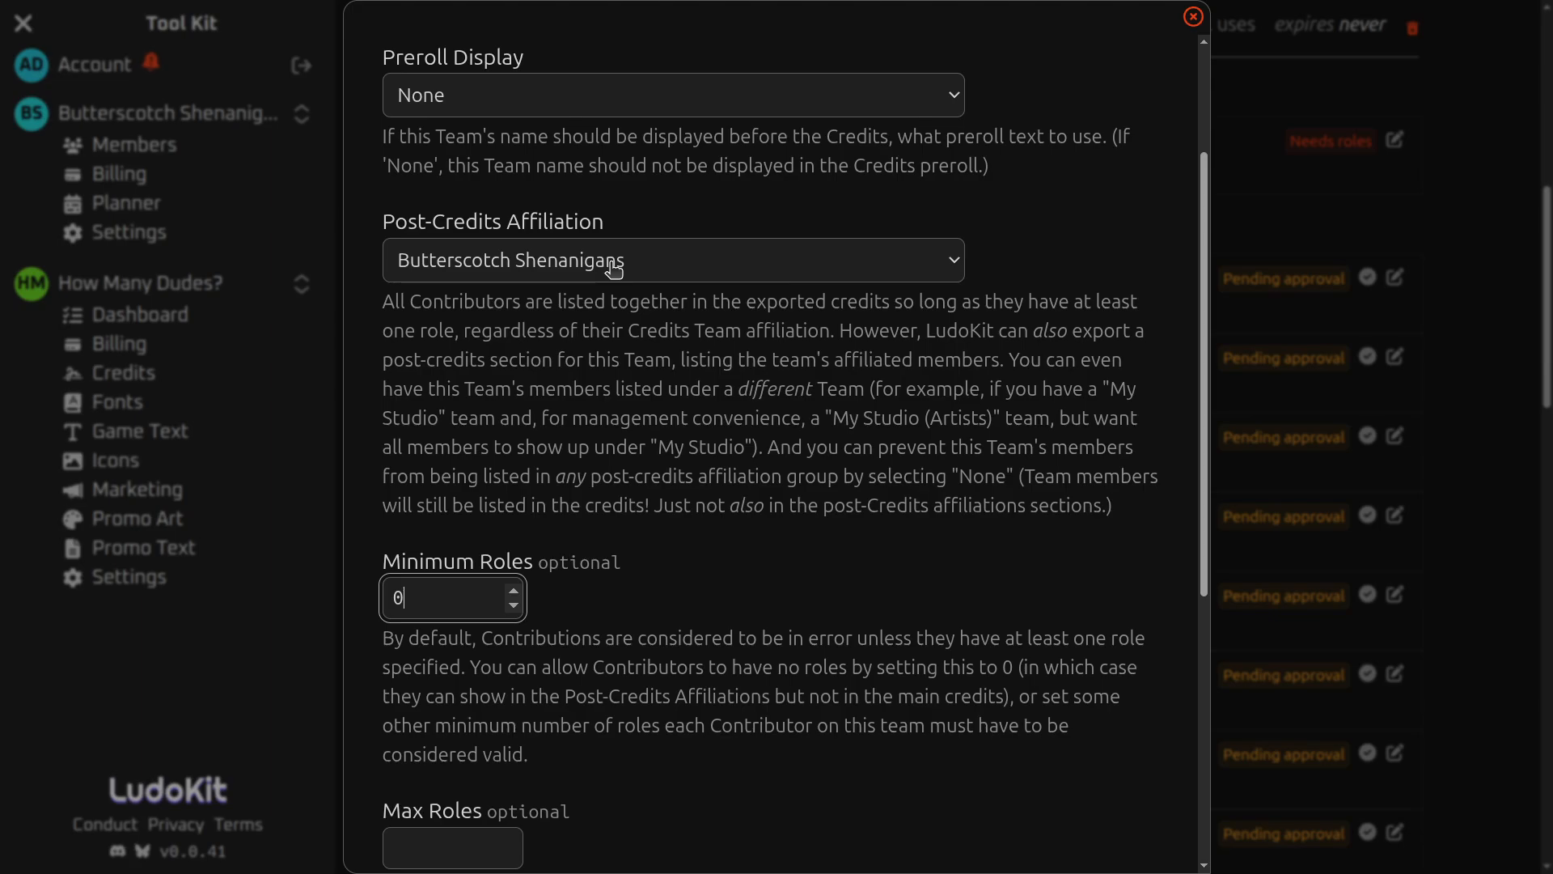
scroll(890, 441, "down", 3)
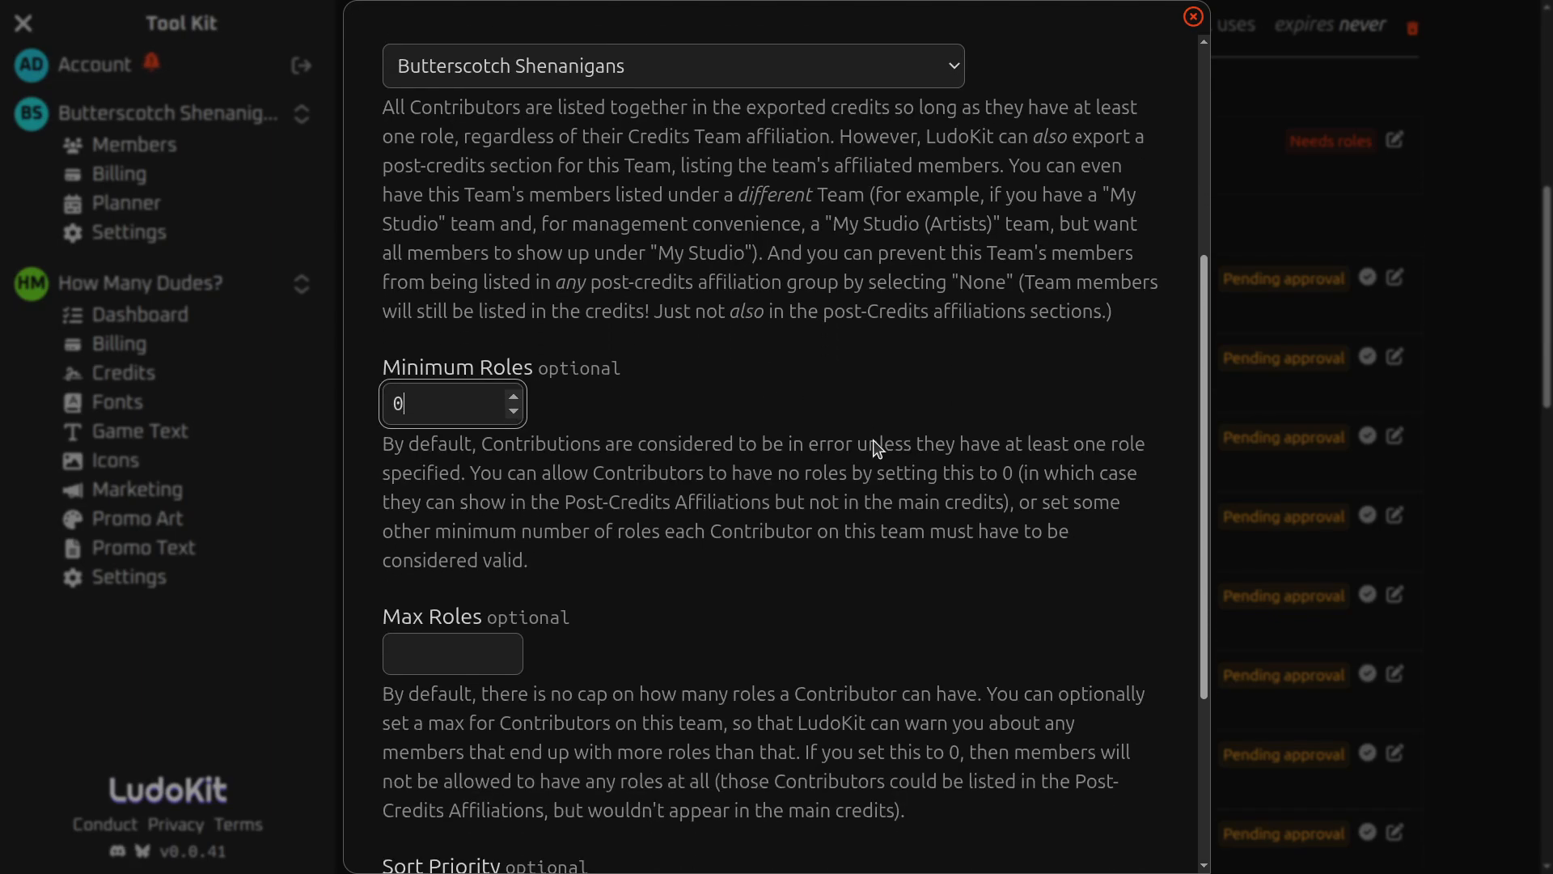
scroll(748, 478, "up", 1)
scroll(749, 477, "down", 2)
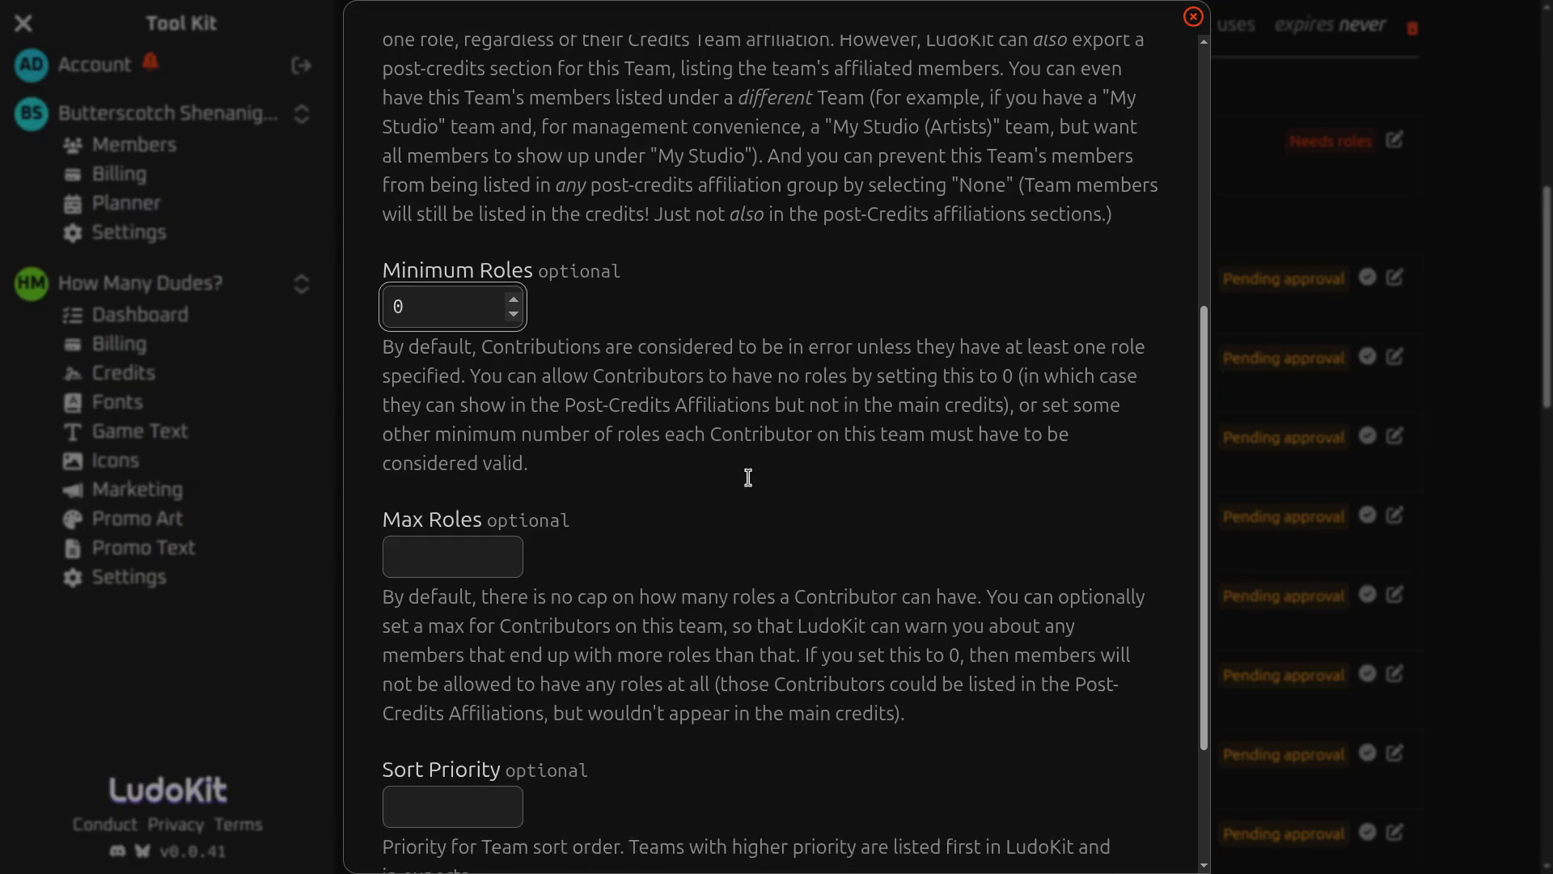
- Examine the Development team's Max Roles setting and compare it with the Minimum Roles and Post-Credits Affiliation descriptions
left_click(431, 558)
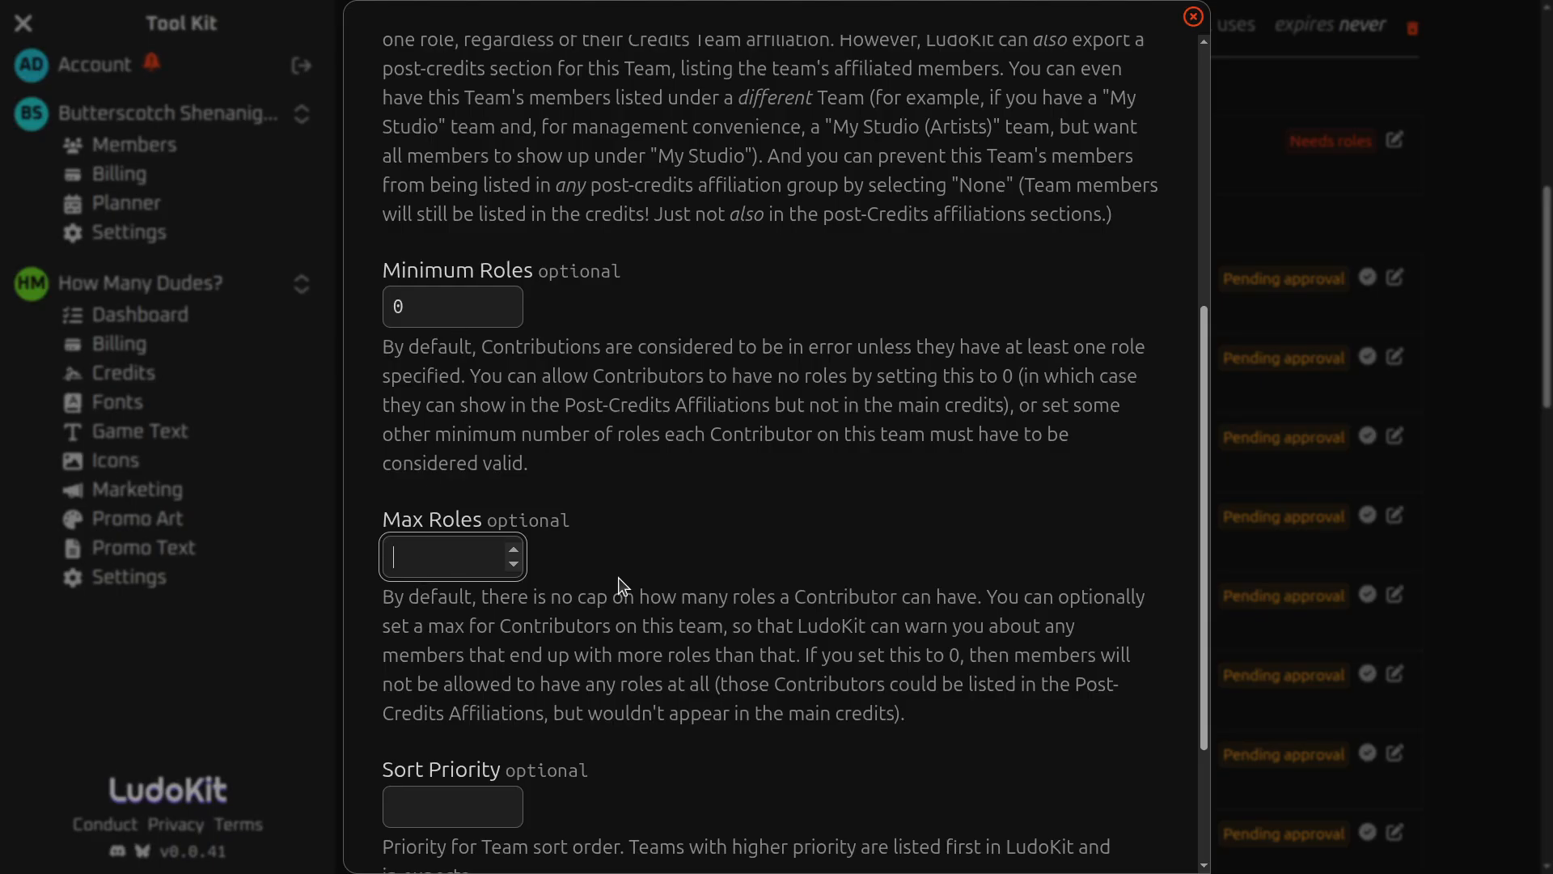
scroll(657, 485, "up", 6)
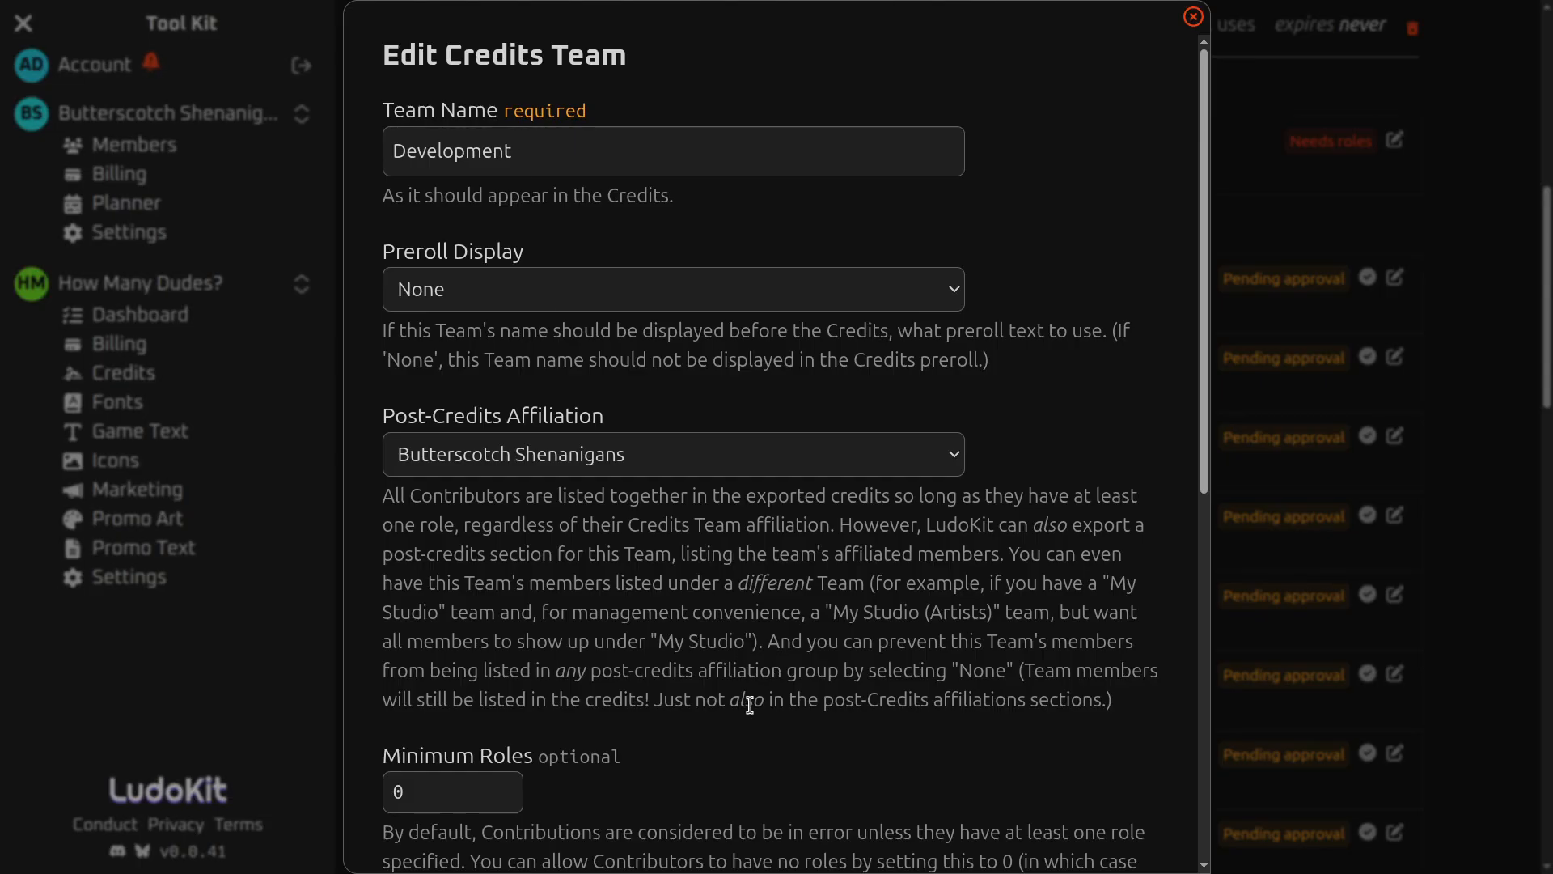
scroll(744, 700, "down", 3)
scroll(744, 700, "down", 1)
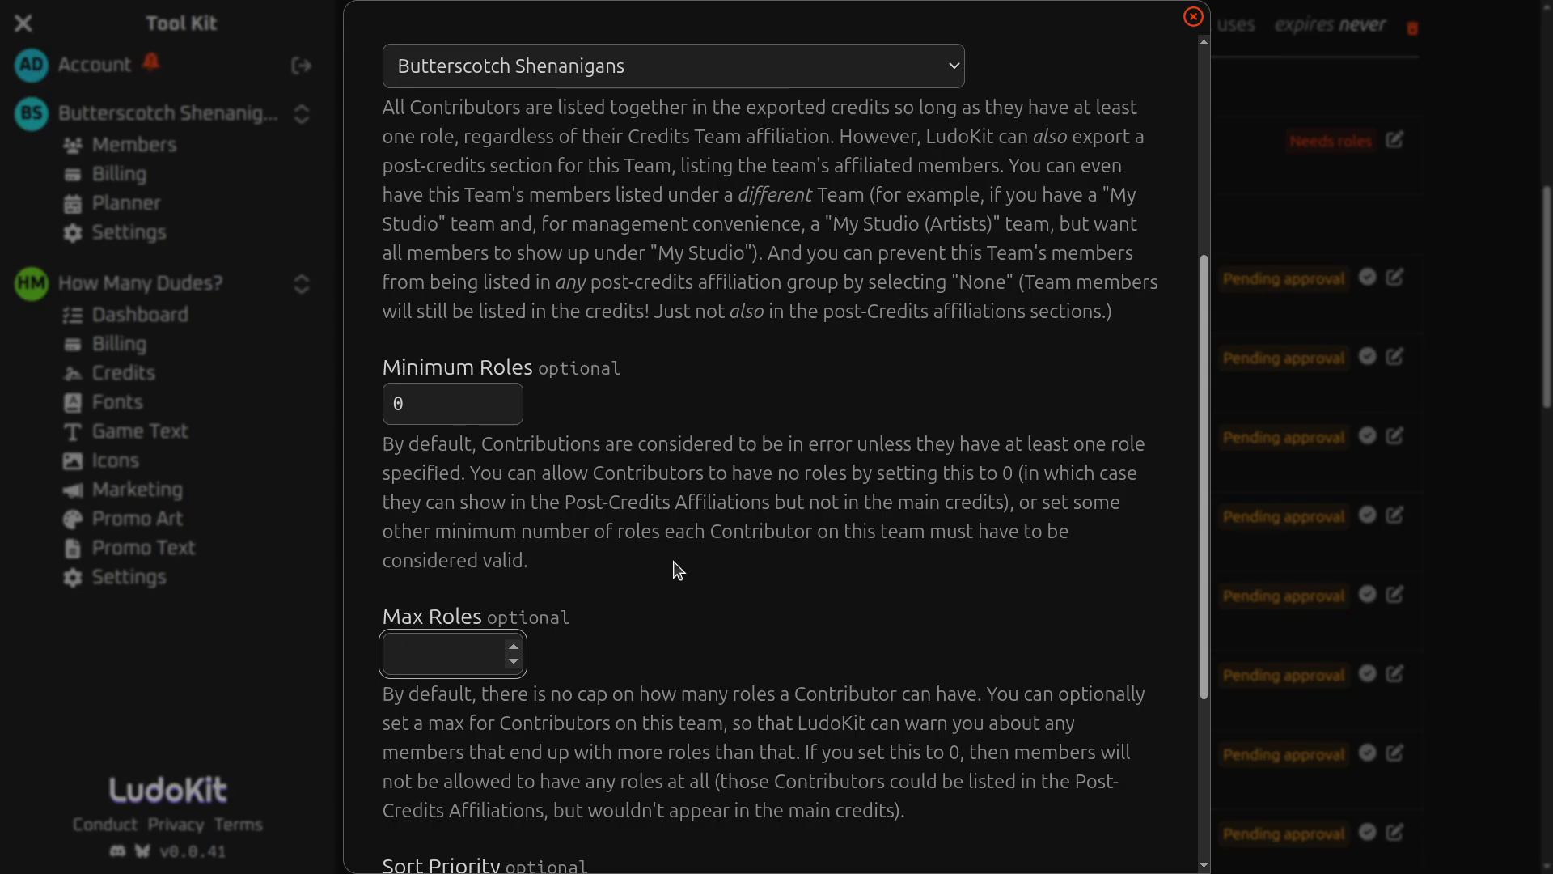
scroll(898, 647, "down", 1)
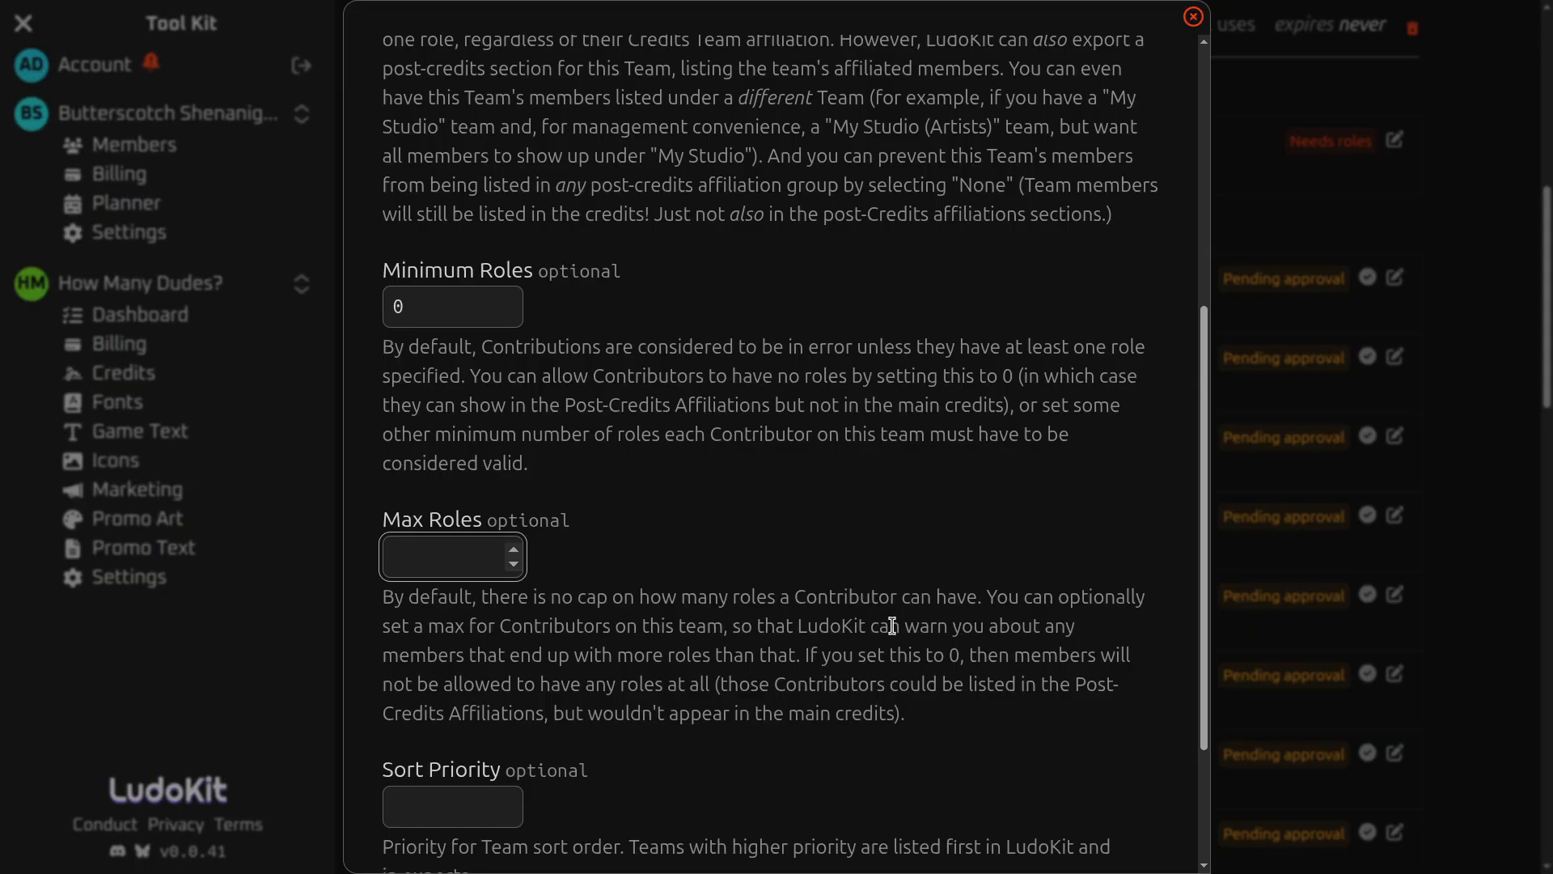
scroll(607, 513, "up", 1)
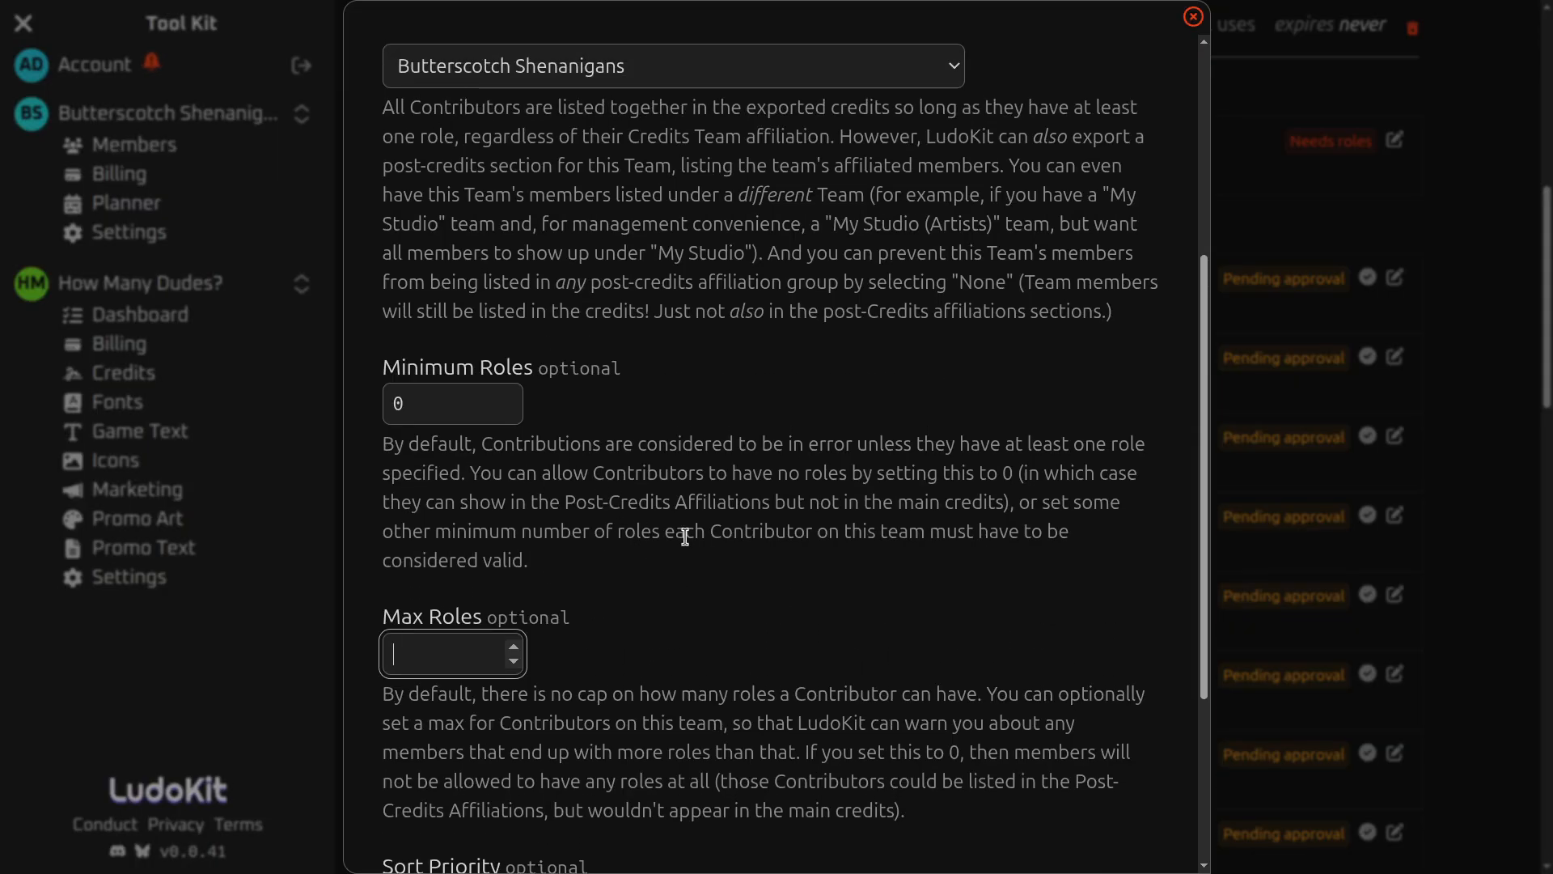
scroll(687, 534, "up", 2)
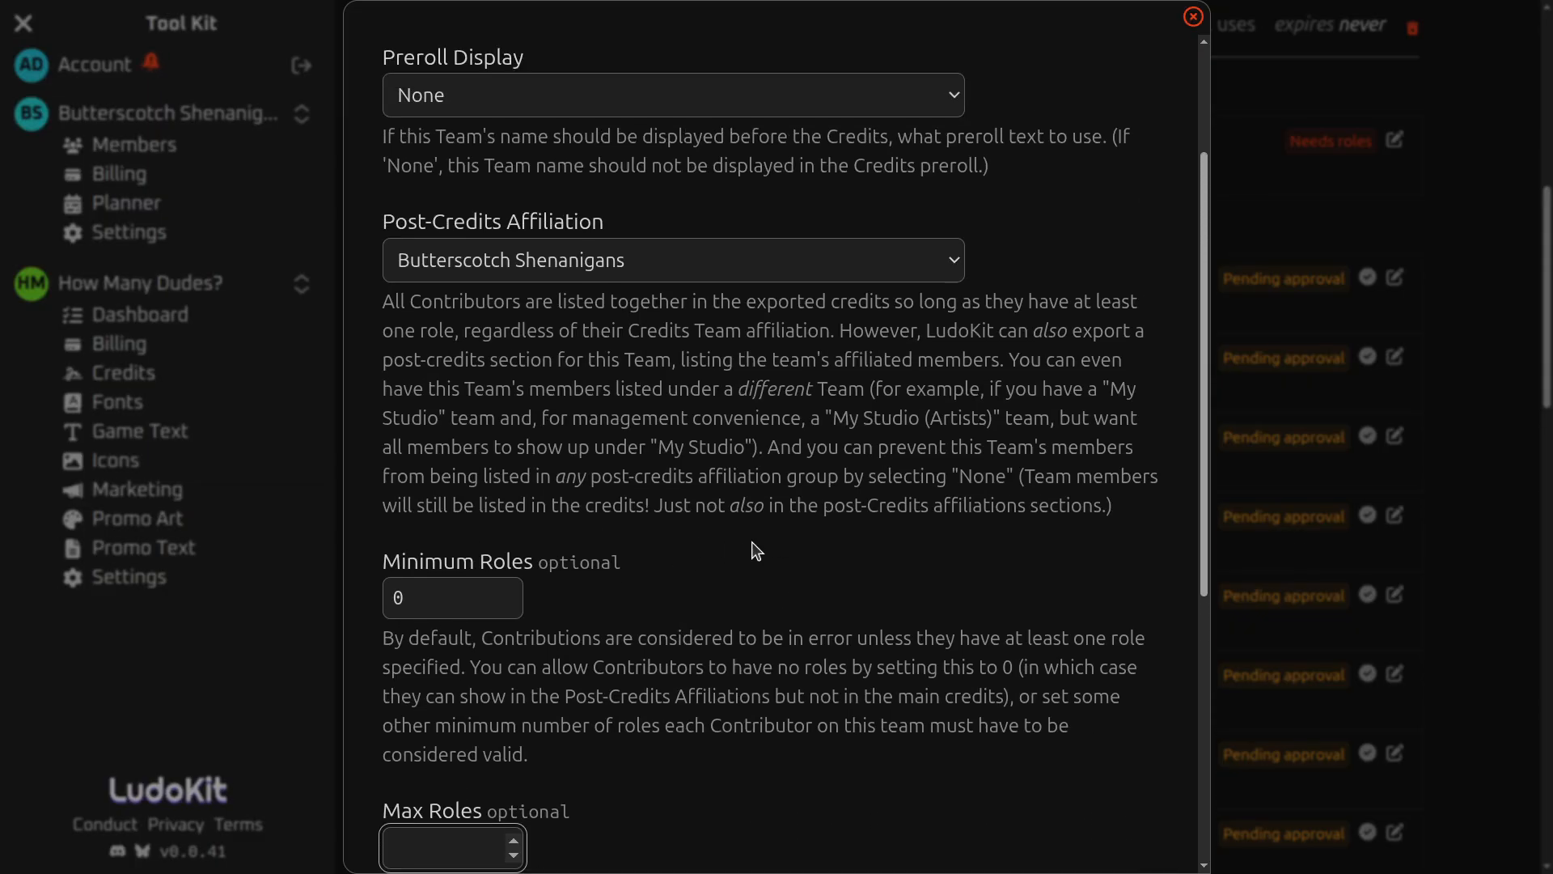
scroll(757, 551, "down", 2)
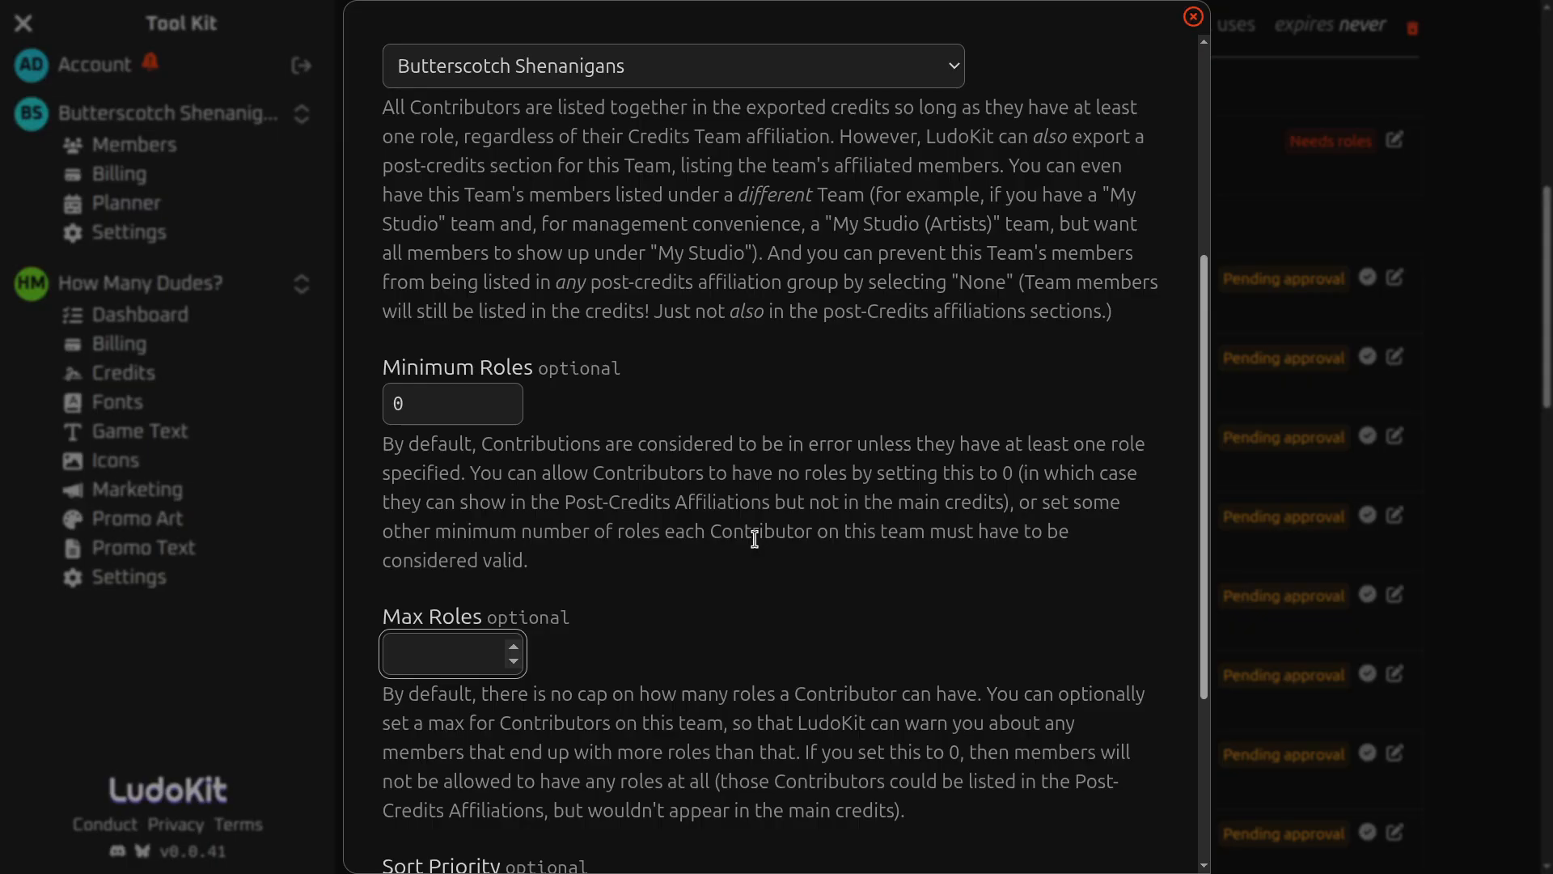
scroll(739, 494, "down", 3)
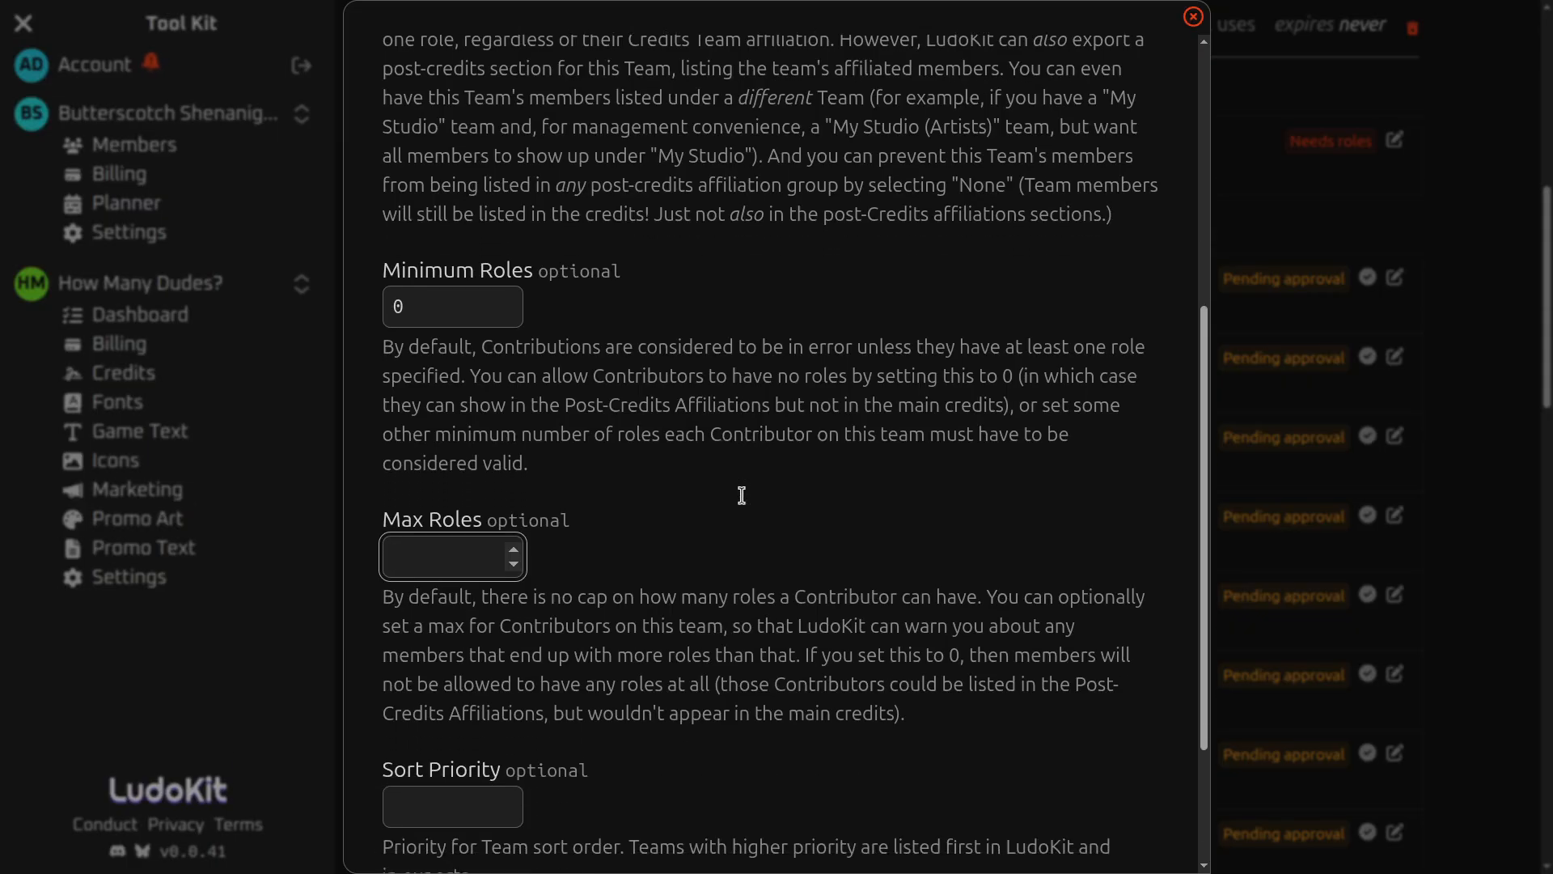
scroll(742, 495, "up", 9)
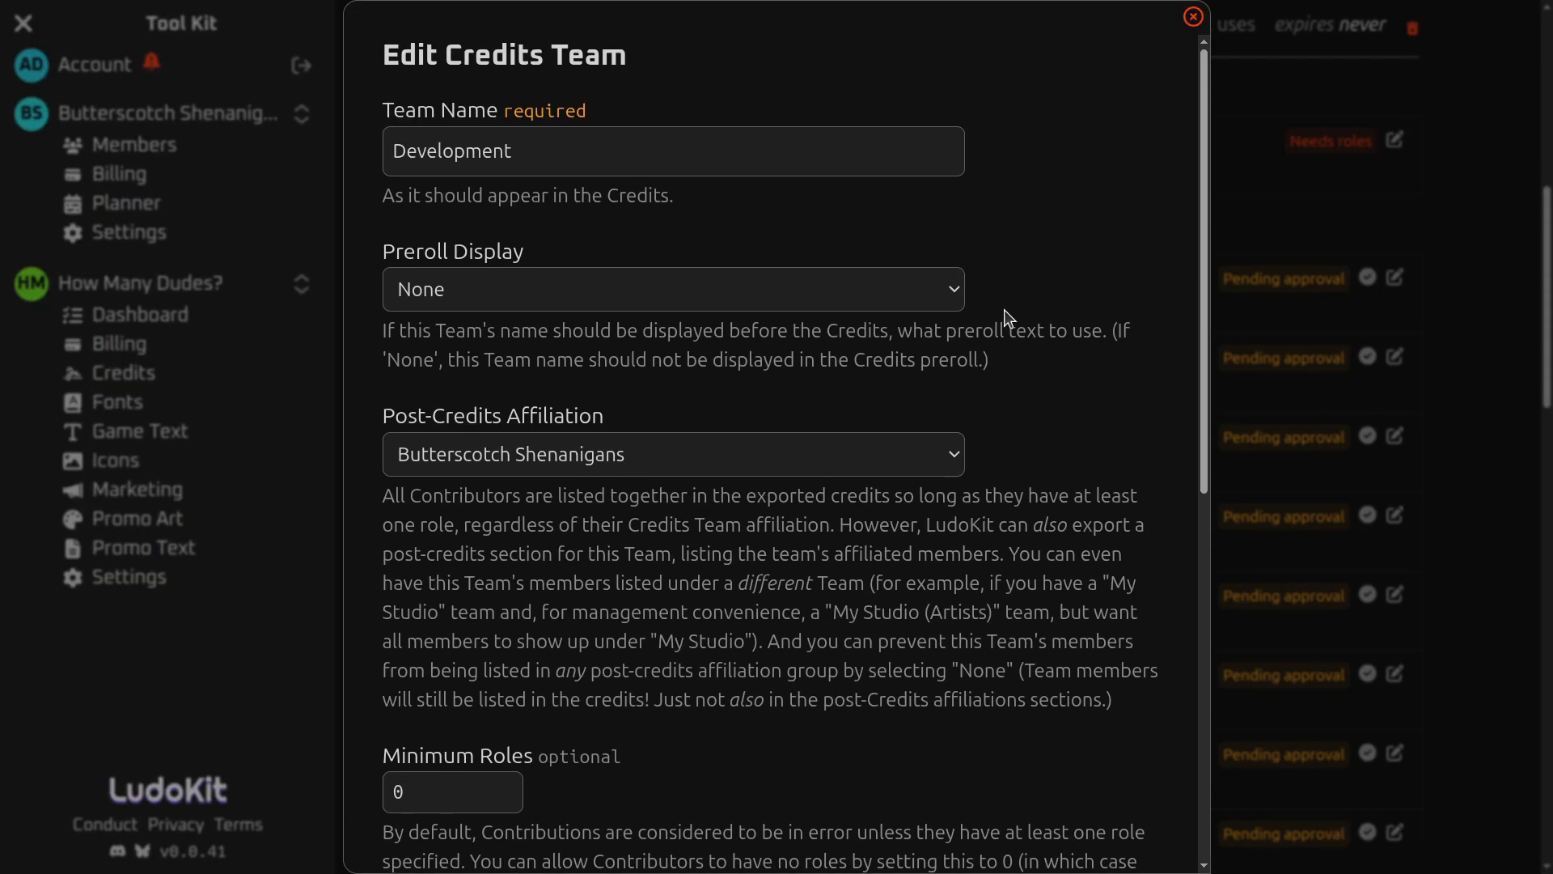
- Discard the unsaved edits to the Development team, reopen it to review its settings through Limited Managers, and close it
left_click(1193, 24)
scroll(870, 523, "up", 3)
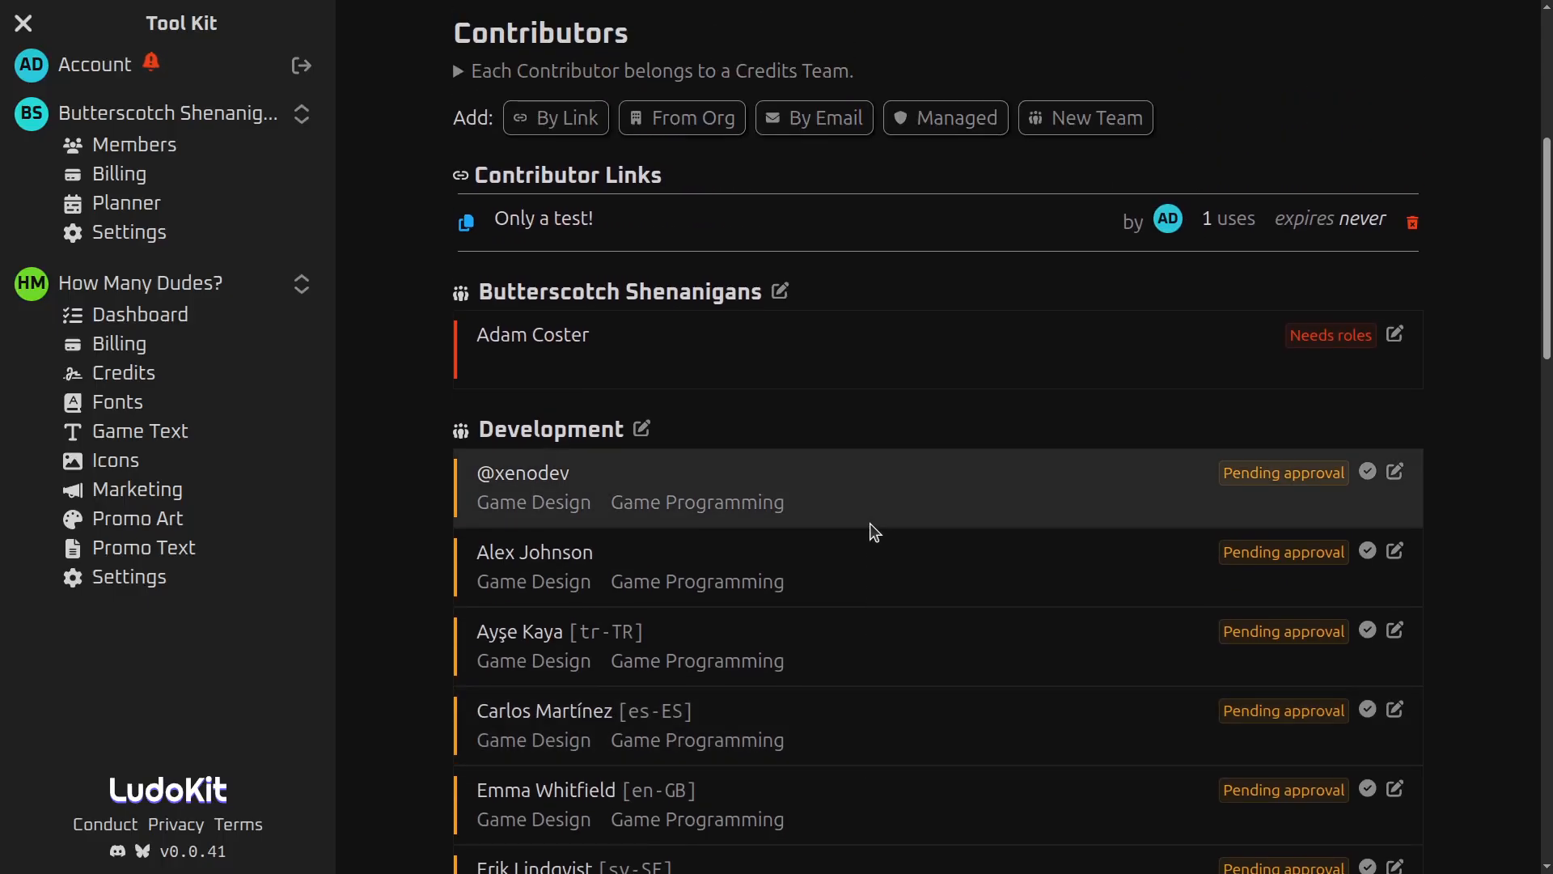
left_click(647, 442)
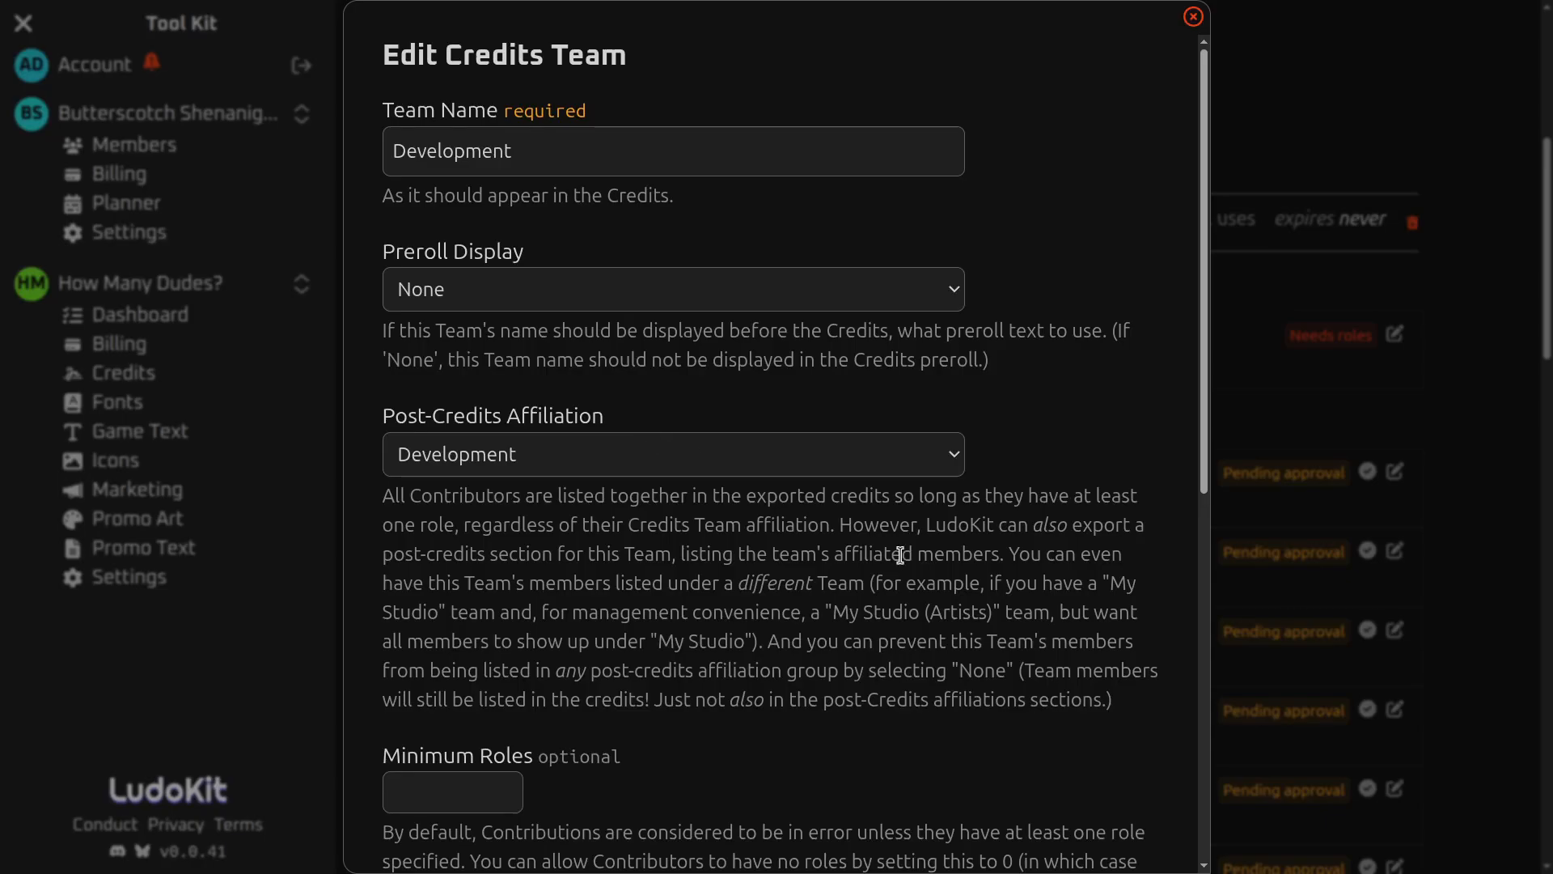
scroll(898, 554, "down", 6)
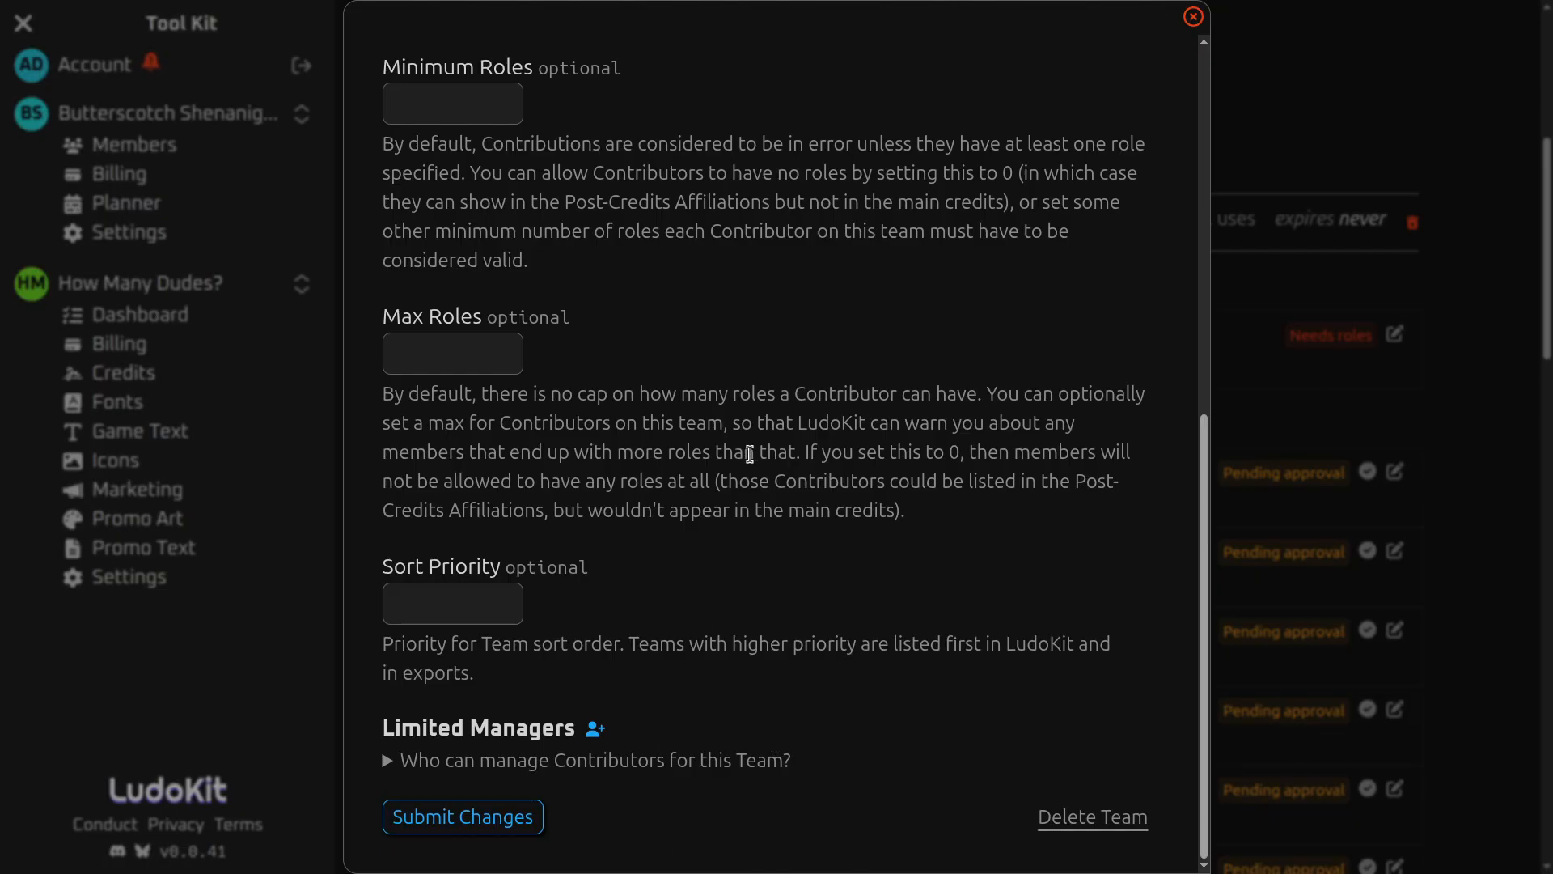
left_click(1193, 16)
- Look through the Development team's contributors and go back to the Contributors section with its team list
scroll(918, 599, "down", 10)
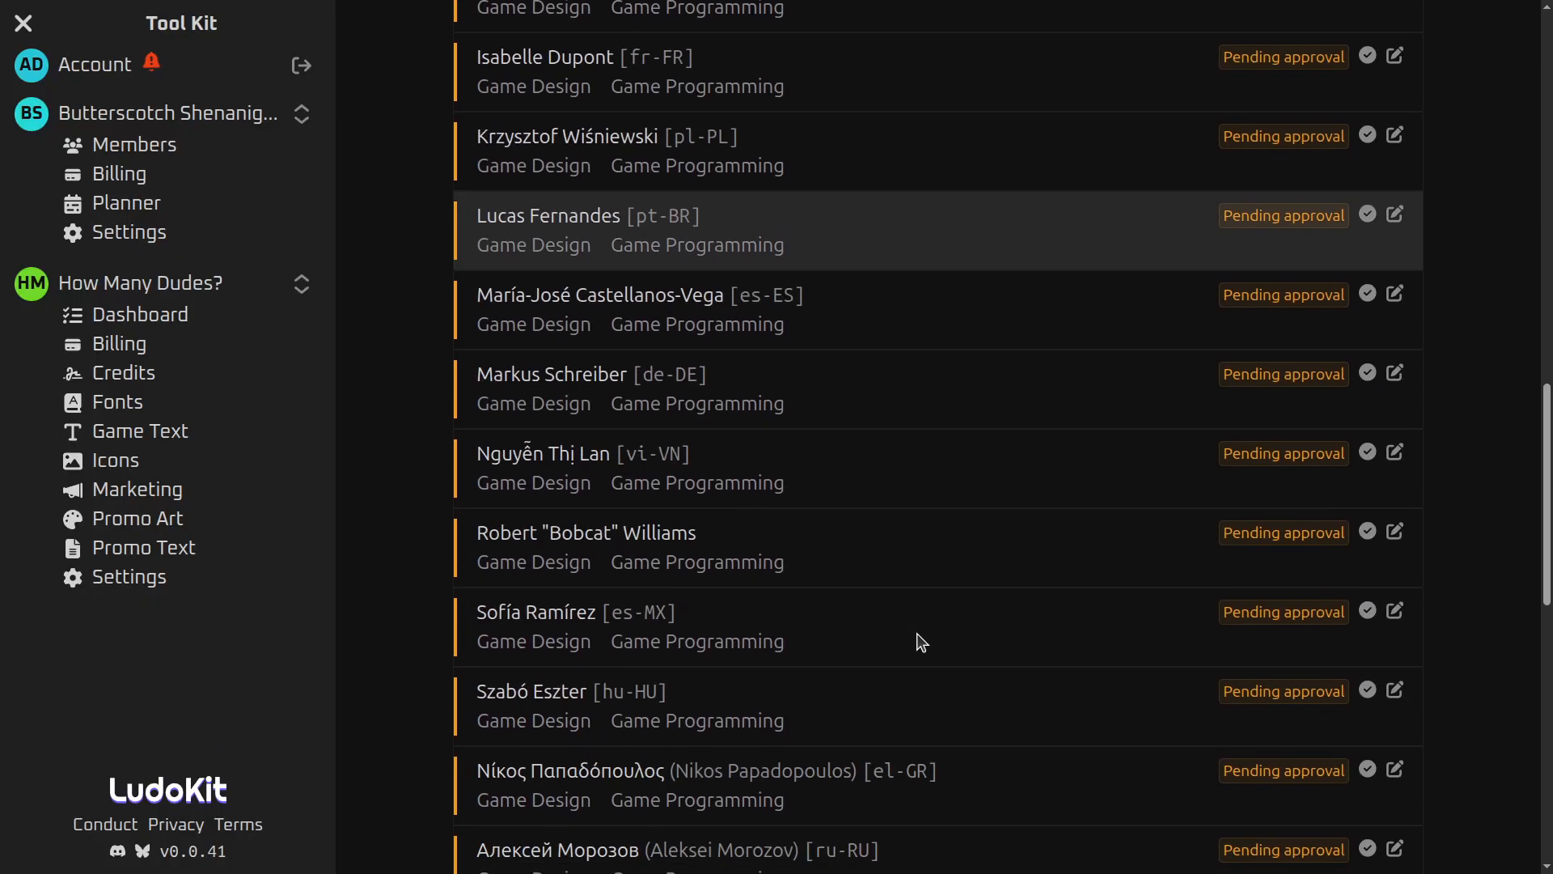
scroll(919, 627, "down", 8)
scroll(919, 628, "up", 20)
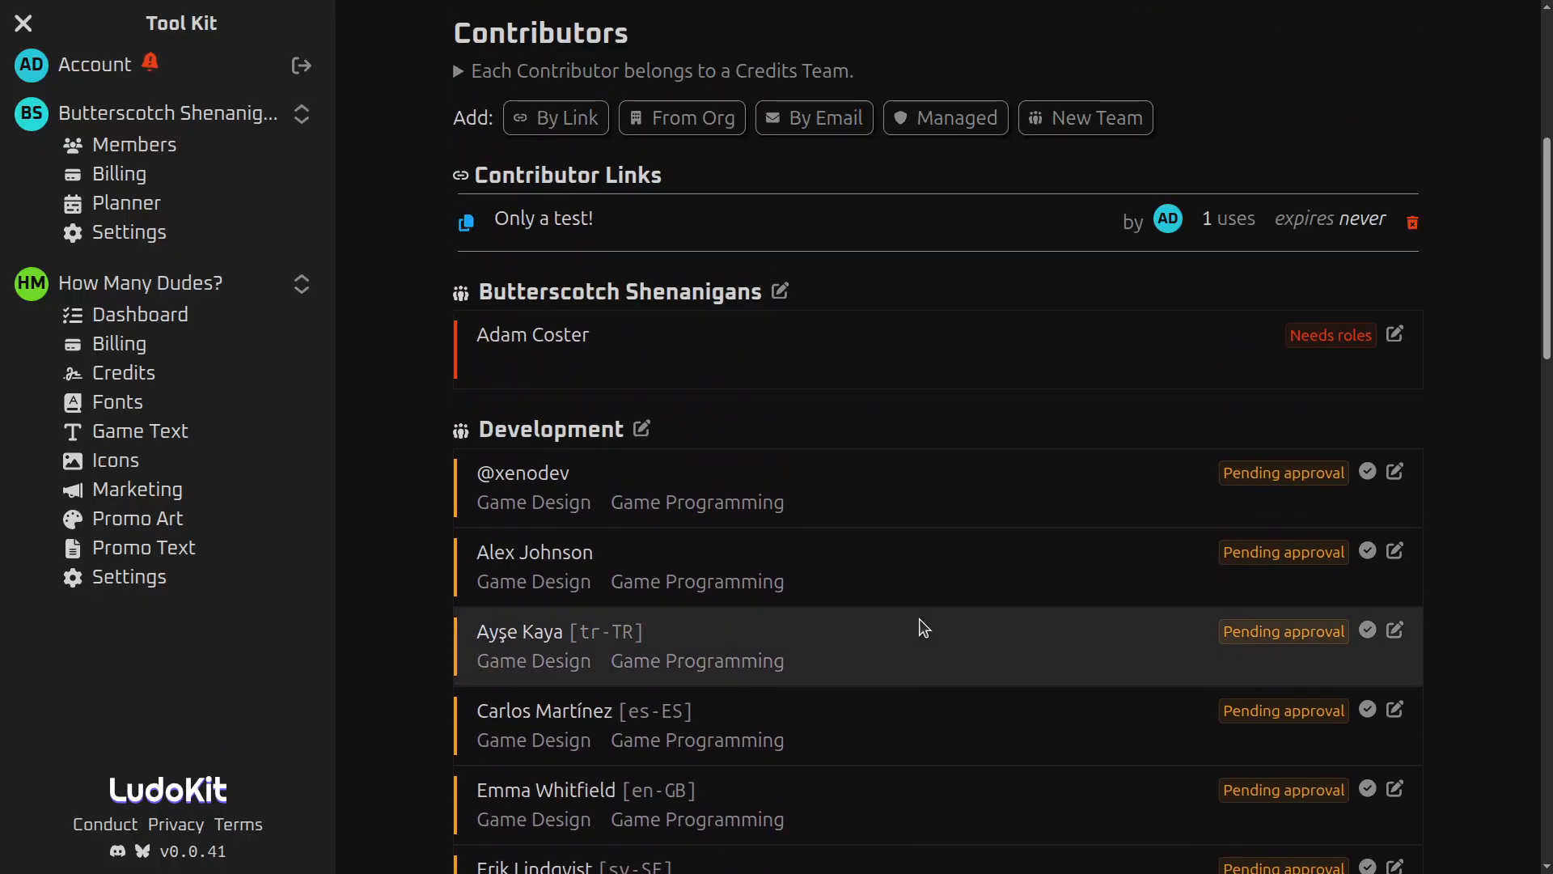
scroll(922, 607, "up", 4)
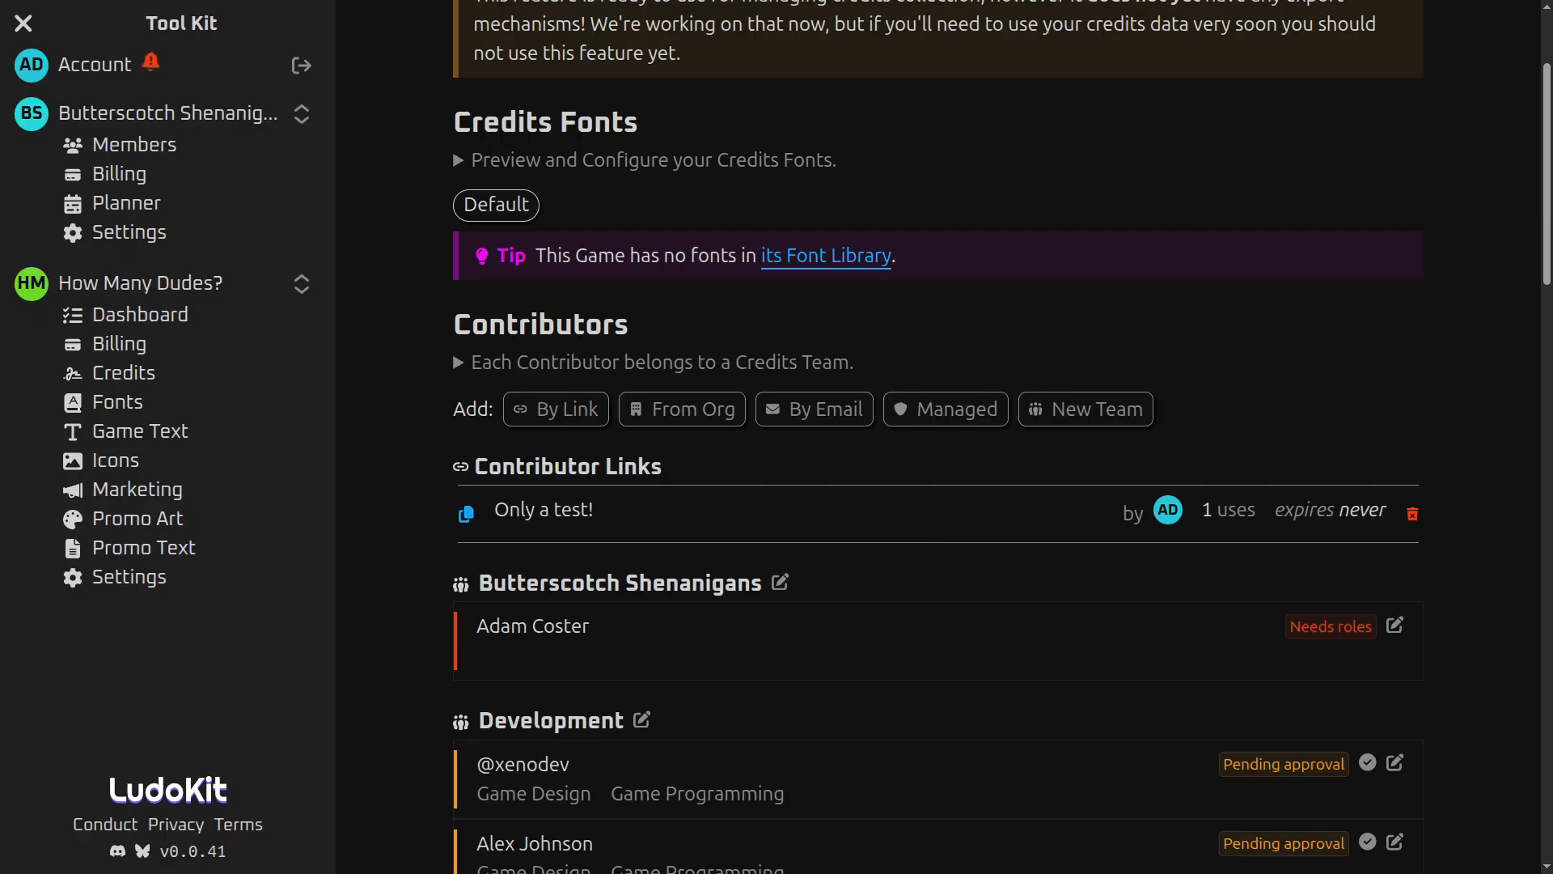